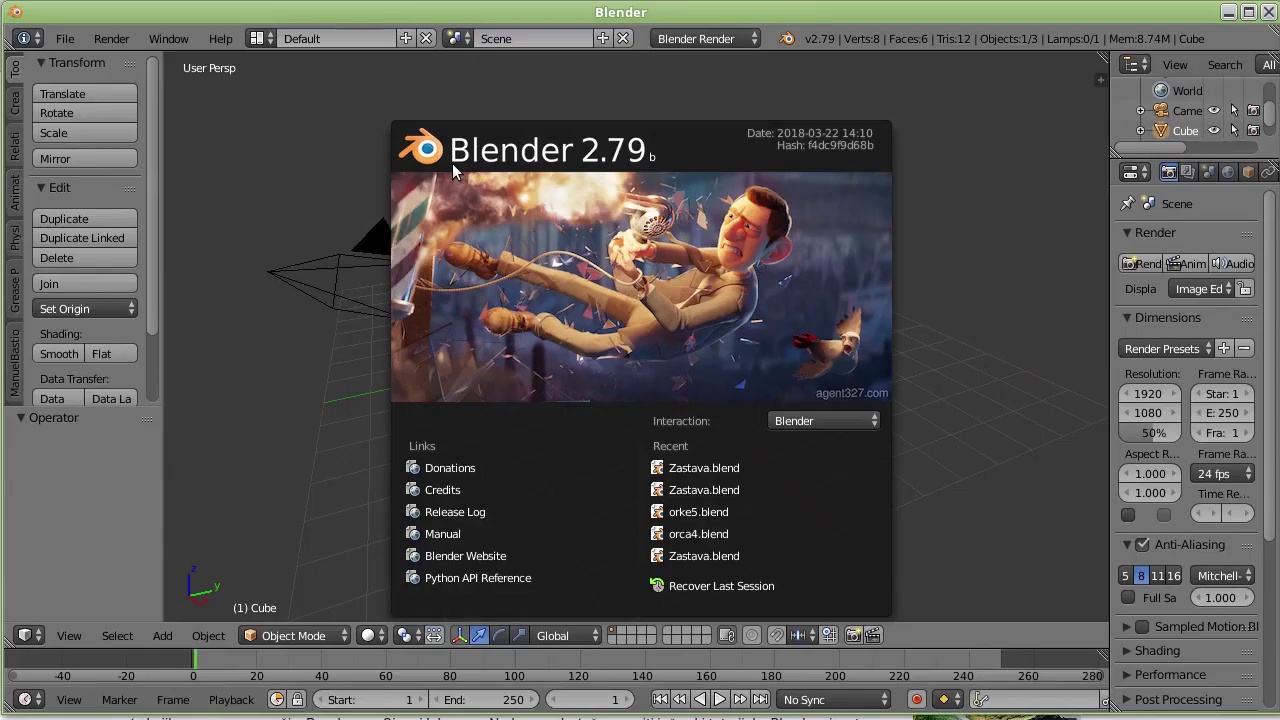
Step: Dismiss the splash screen and open User Preferences from the File menu
{"action": "left_click", "coordinate": [452, 163]}
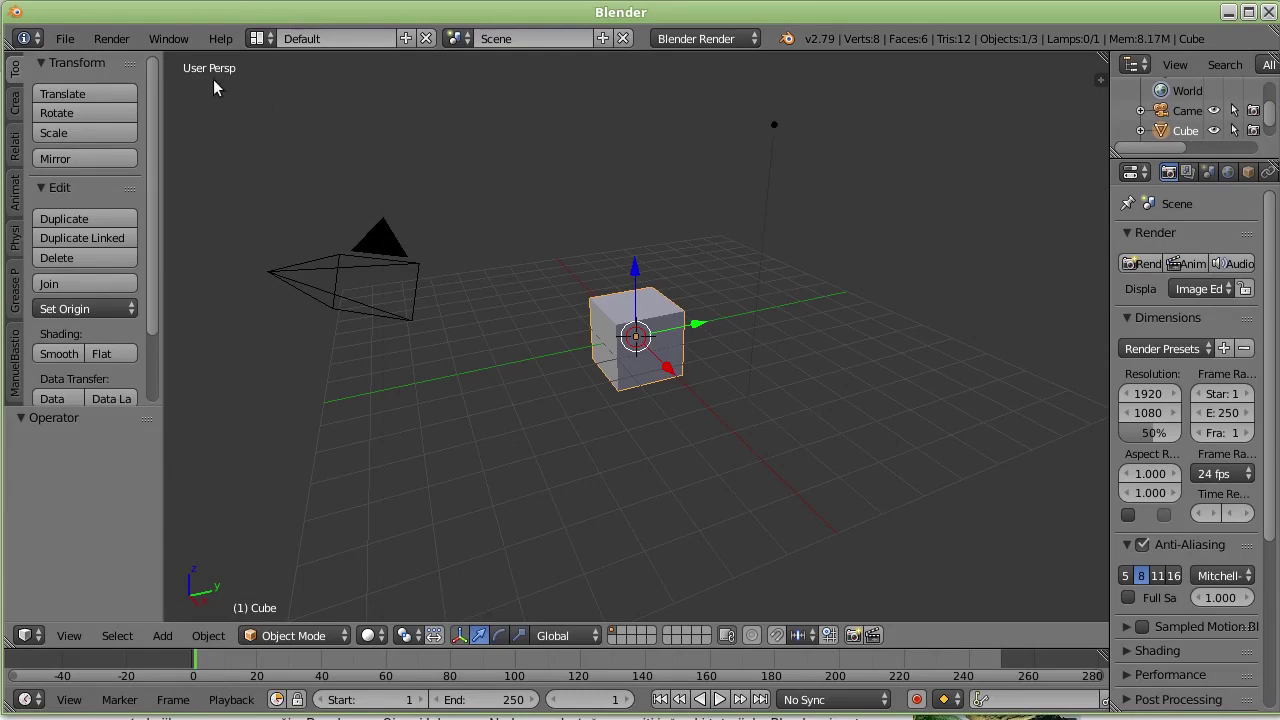
{"action": "left_click", "coordinate": [66, 40]}
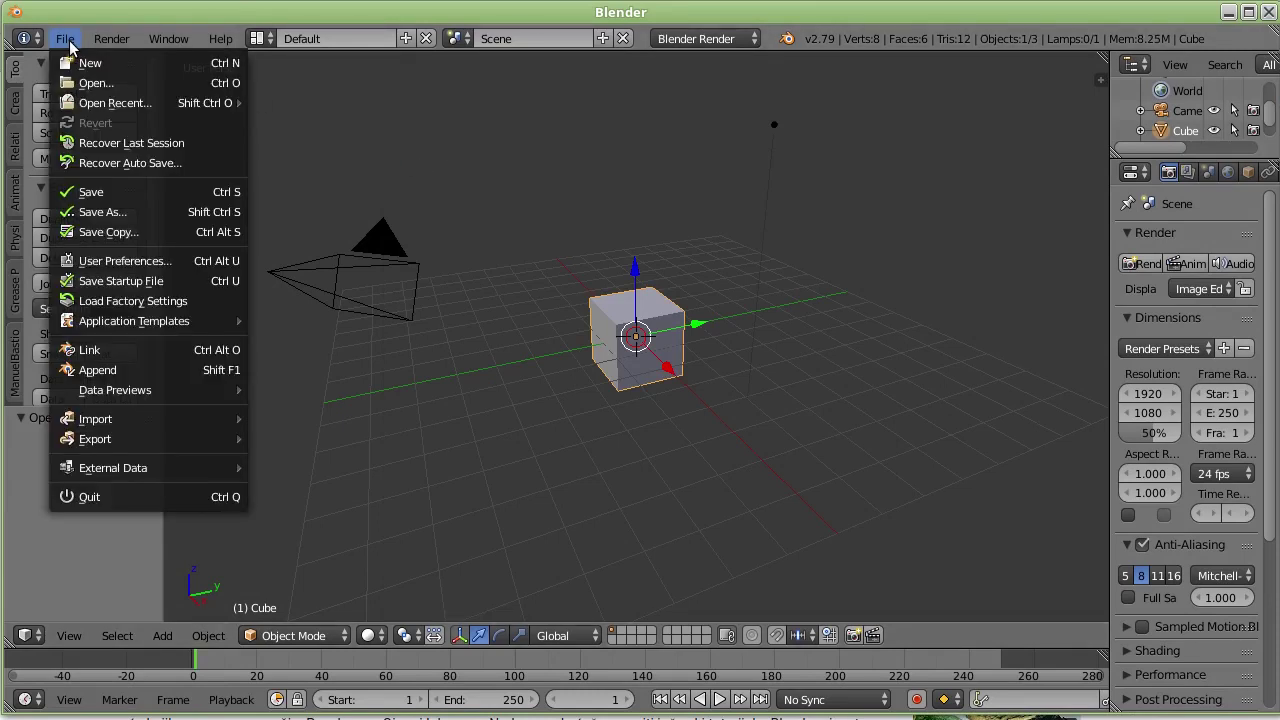
{"action": "left_click", "coordinate": [66, 40]}
{"action": "scroll", "coordinate": [94, 229], "scroll_direction": "down", "scroll_amount": 2}
{"action": "scroll", "coordinate": [86, 243], "scroll_direction": "down", "scroll_amount": 2}
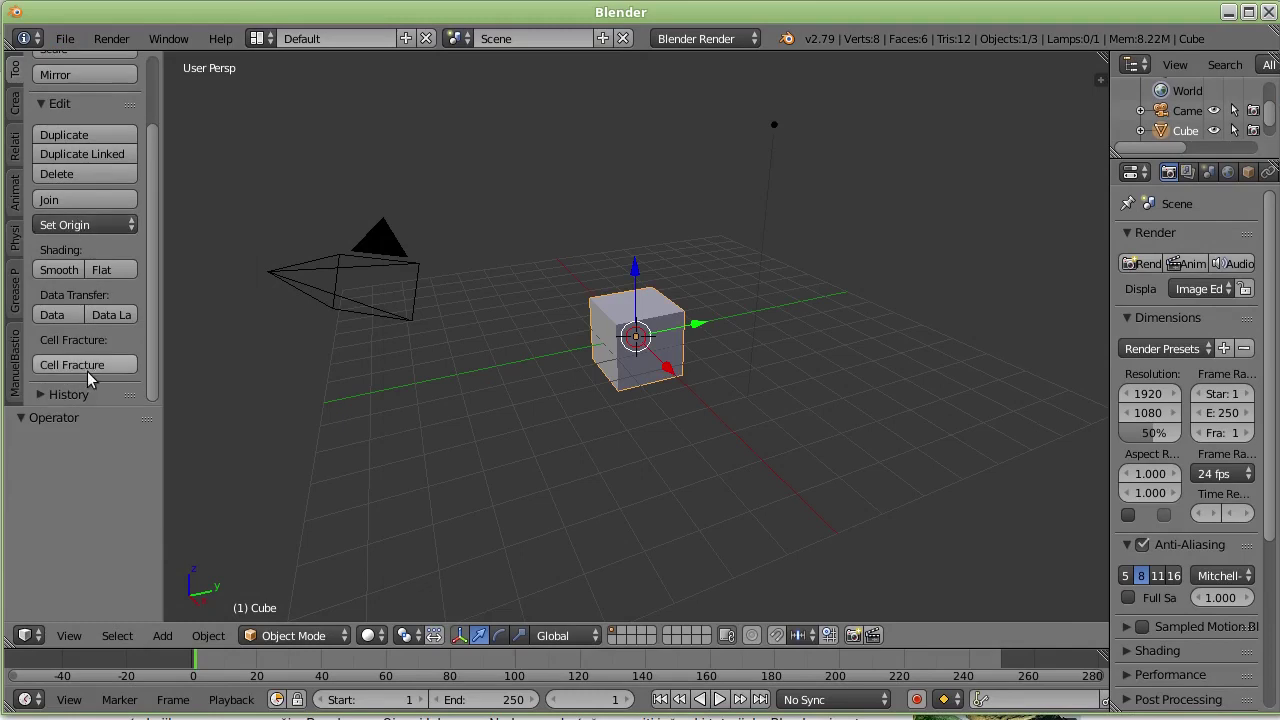
{"action": "left_click", "coordinate": [59, 44]}
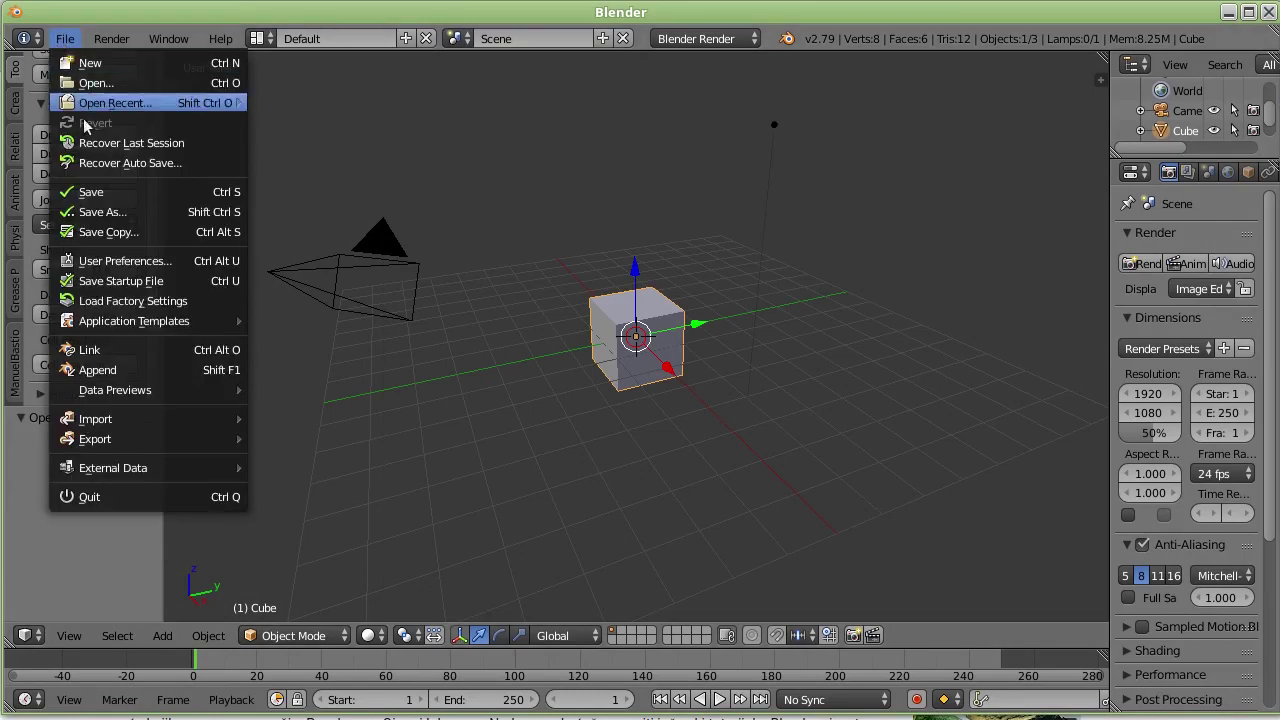
{"action": "left_click", "coordinate": [110, 261]}
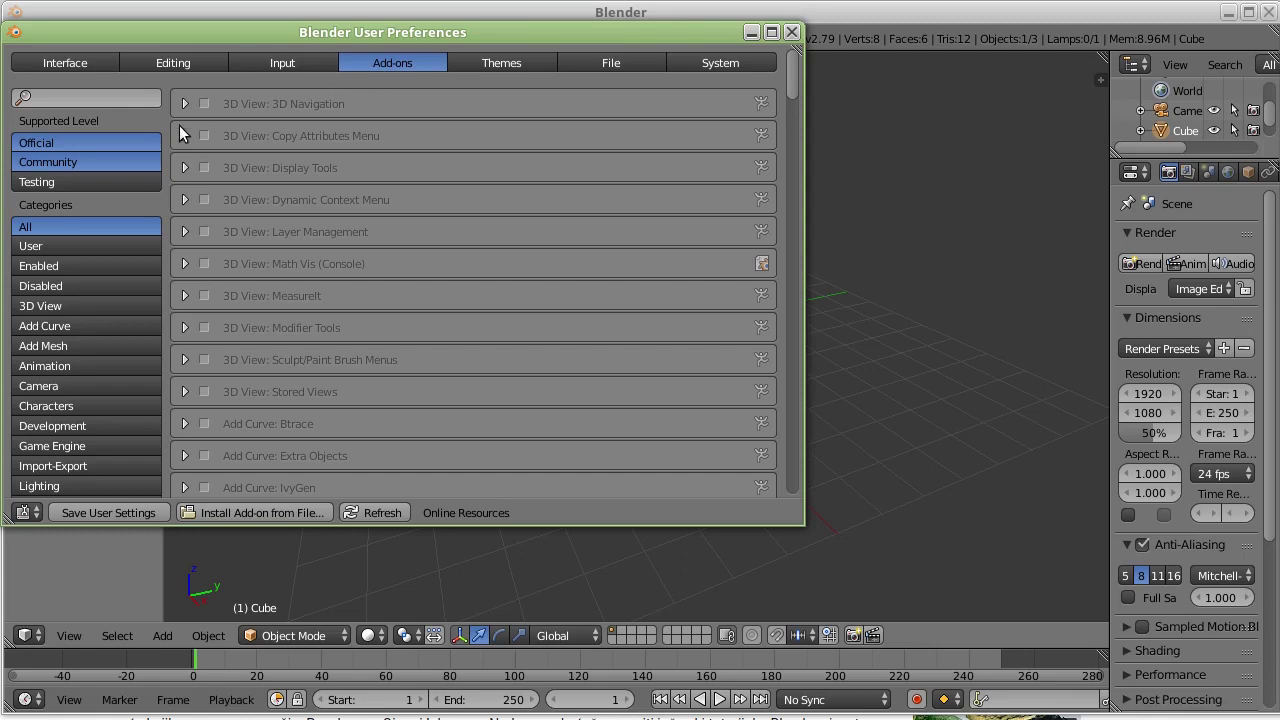
Step: Filter add-ons by 'cell' to show Cell Fracture, save user settings and return to the scene
{"action": "left_click", "coordinate": [133, 101]}
{"action": "type", "text": "ce"}
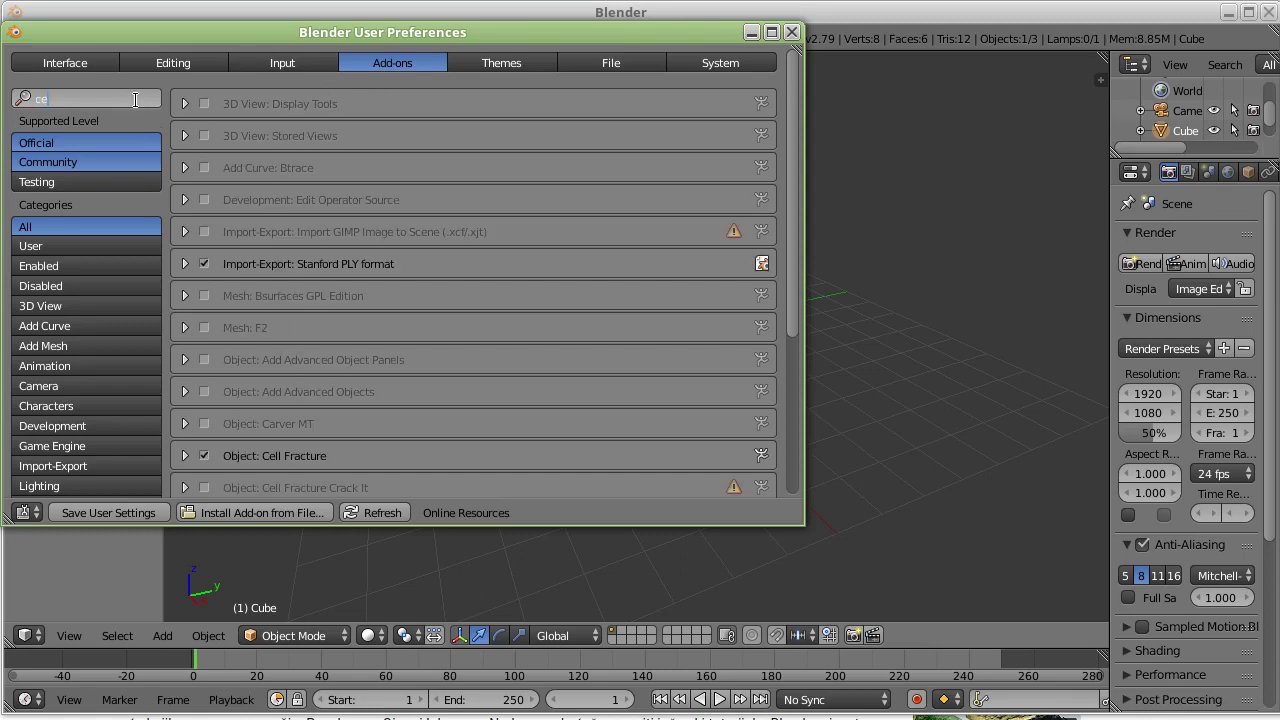
{"action": "type", "text": "ll"}
{"action": "key", "text": "Return"}
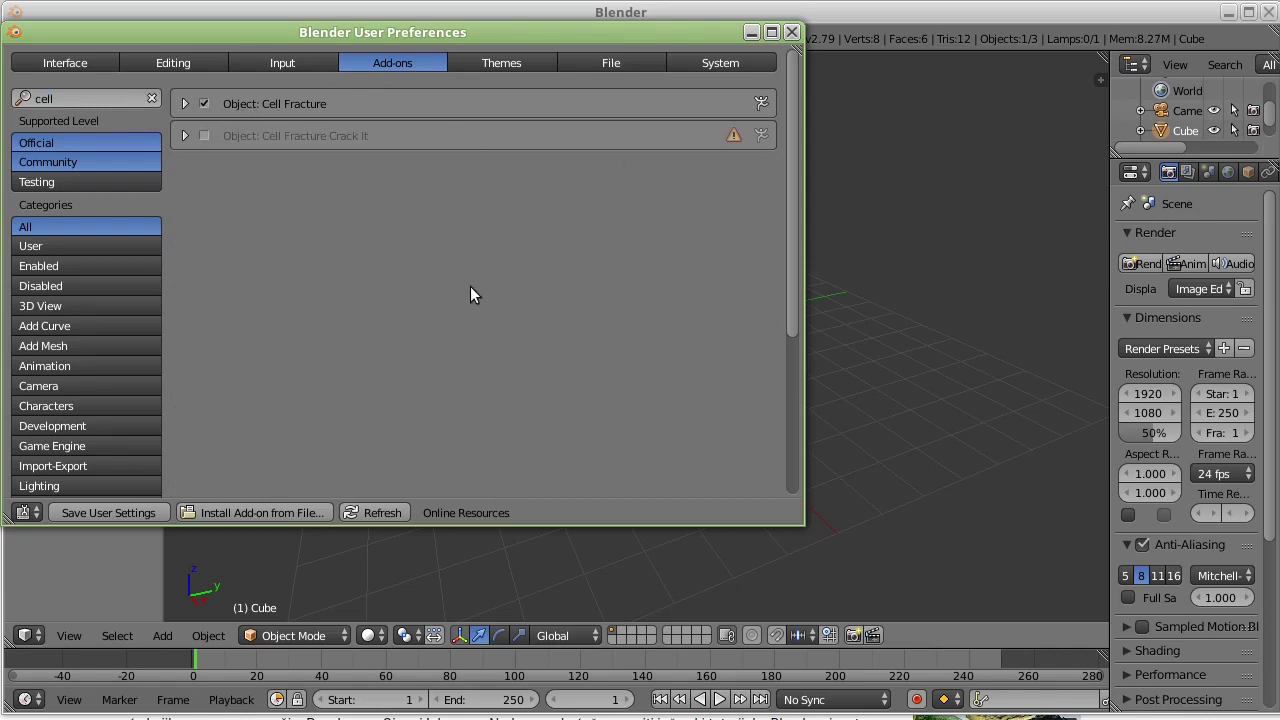
{"action": "left_click", "coordinate": [145, 516]}
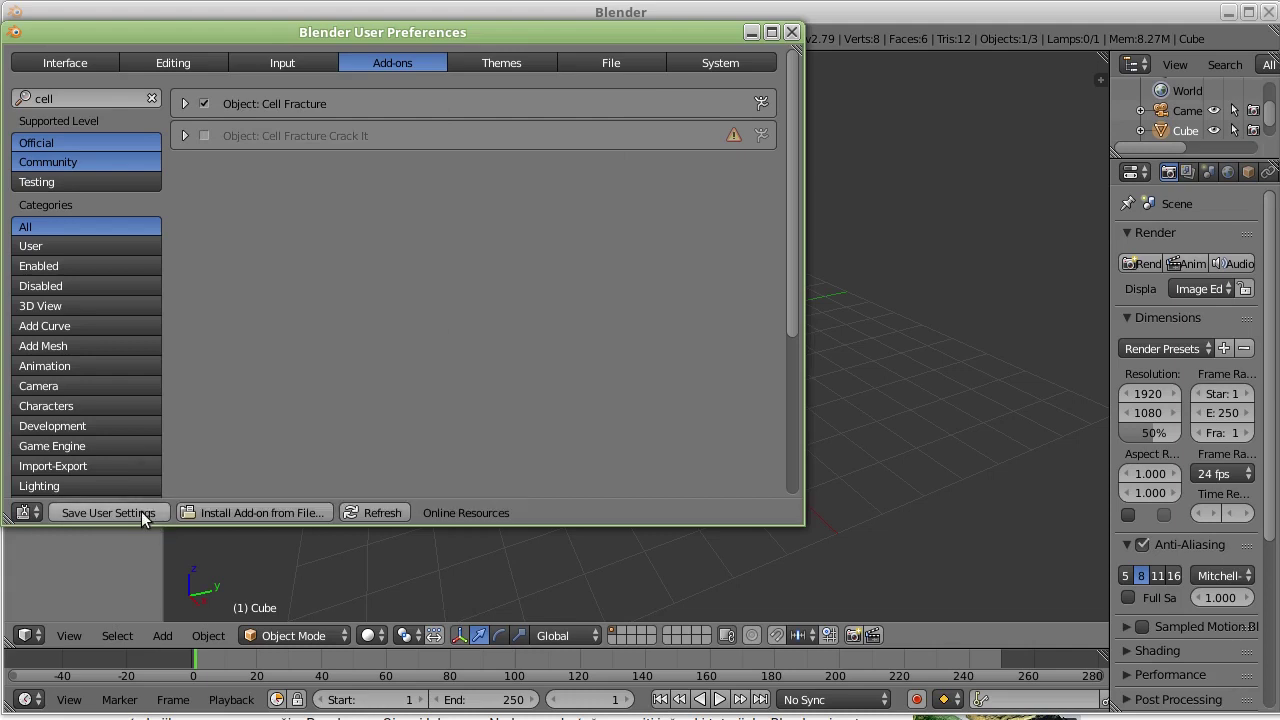
{"action": "left_click", "coordinate": [790, 35]}
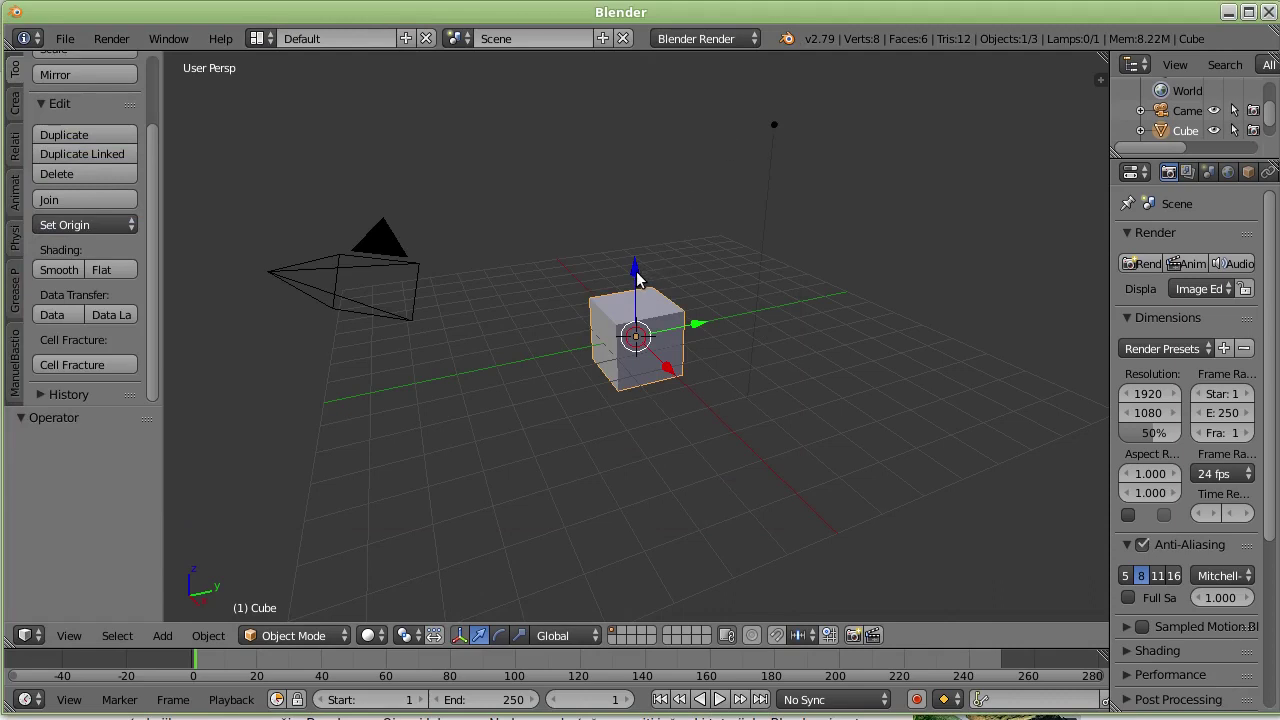
Step: Raise the cube about 5 units and run Cell Fracture on it
{"action": "left_click_drag", "start_coordinate": [633, 275], "coordinate": [630, 97]}
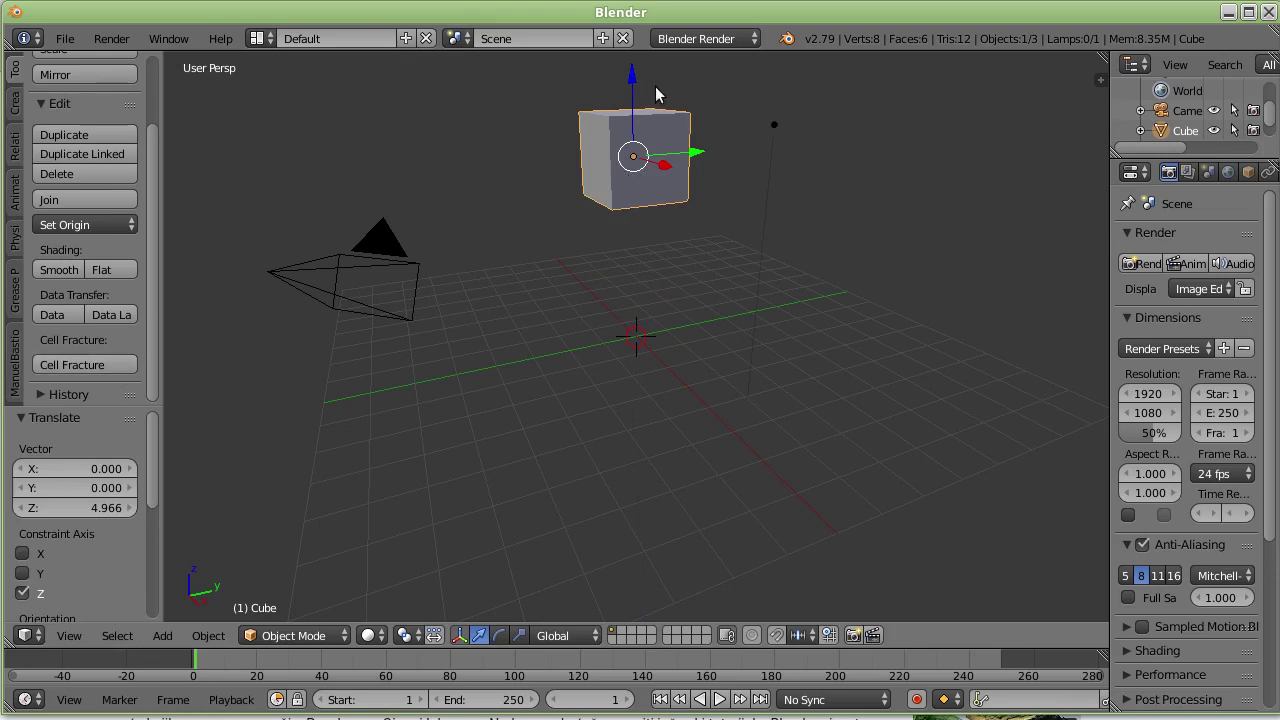
{"action": "left_click", "coordinate": [108, 364]}
{"action": "left_click", "coordinate": [425, 690]}
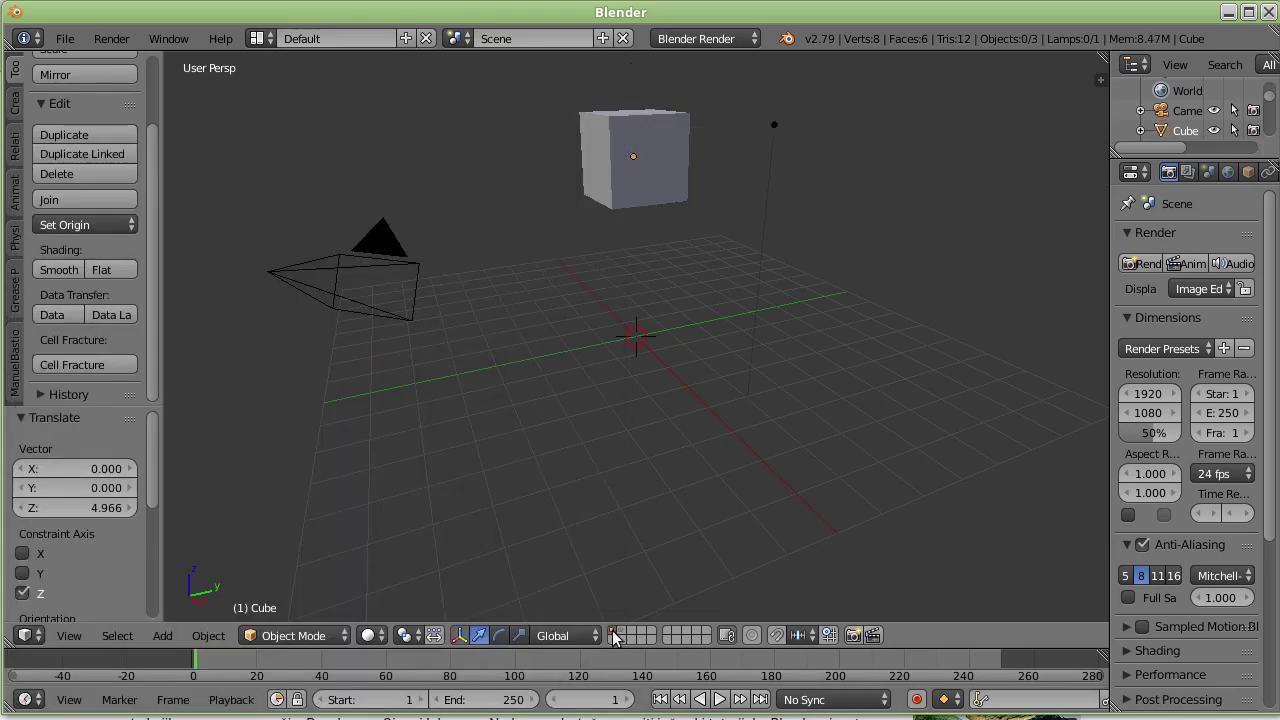
Step: Show the fragments' layer, test-move one piece along Y, then undo back to the intact cube
{"action": "left_click", "coordinate": [620, 633]}
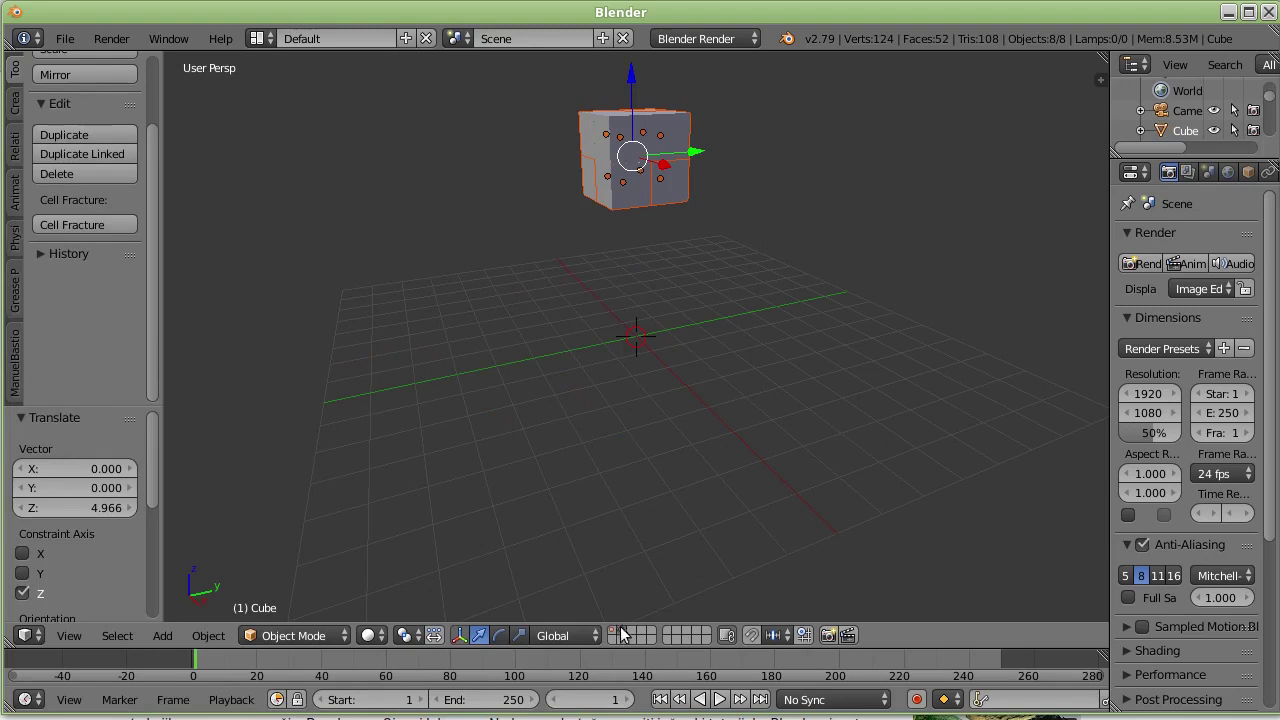
{"action": "right_click", "coordinate": [658, 193]}
{"action": "key", "text": "g"}
{"action": "key", "text": "y"}
{"action": "left_click", "coordinate": [740, 185]}
{"action": "key", "text": "ctrl+z"}
{"action": "key", "text": "ctrl+z"}
{"action": "key", "text": "ctrl+z"}
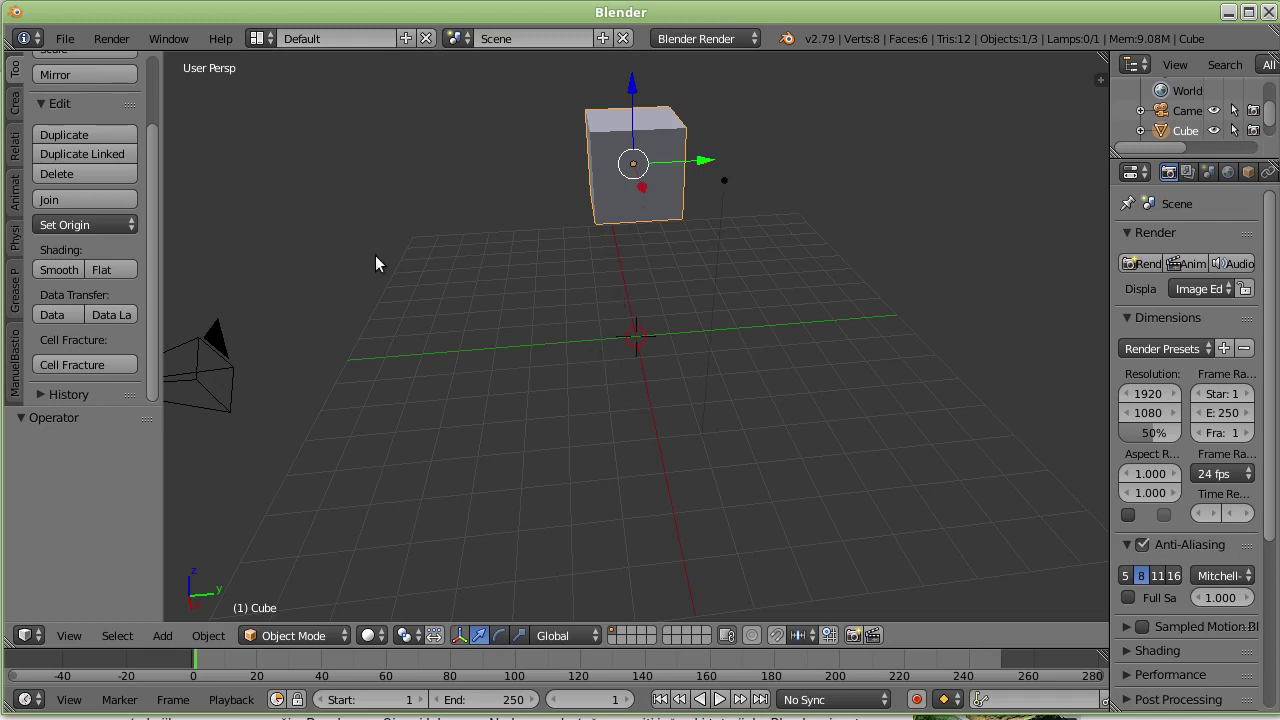
Step: Subdivide the cube's mesh in Edit Mode with 3 cuts (96 faces), then return to Object Mode
{"action": "left_click", "coordinate": [323, 635]}
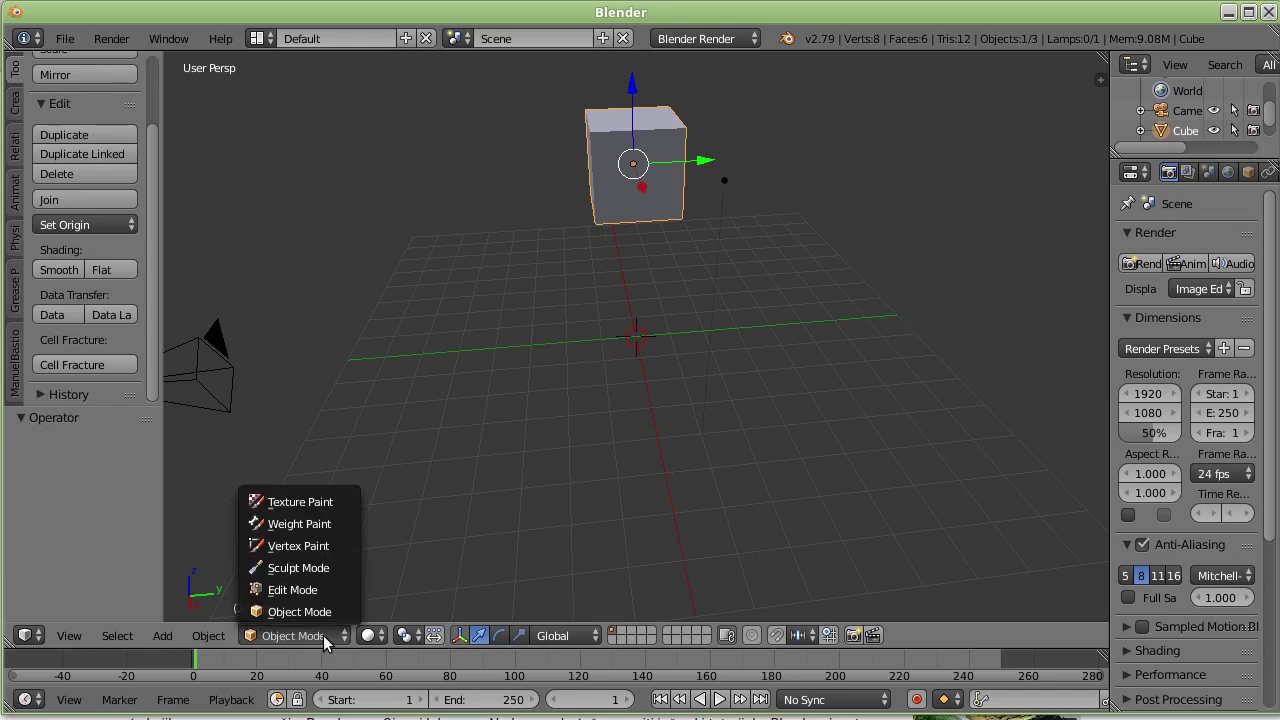
{"action": "left_click", "coordinate": [318, 592]}
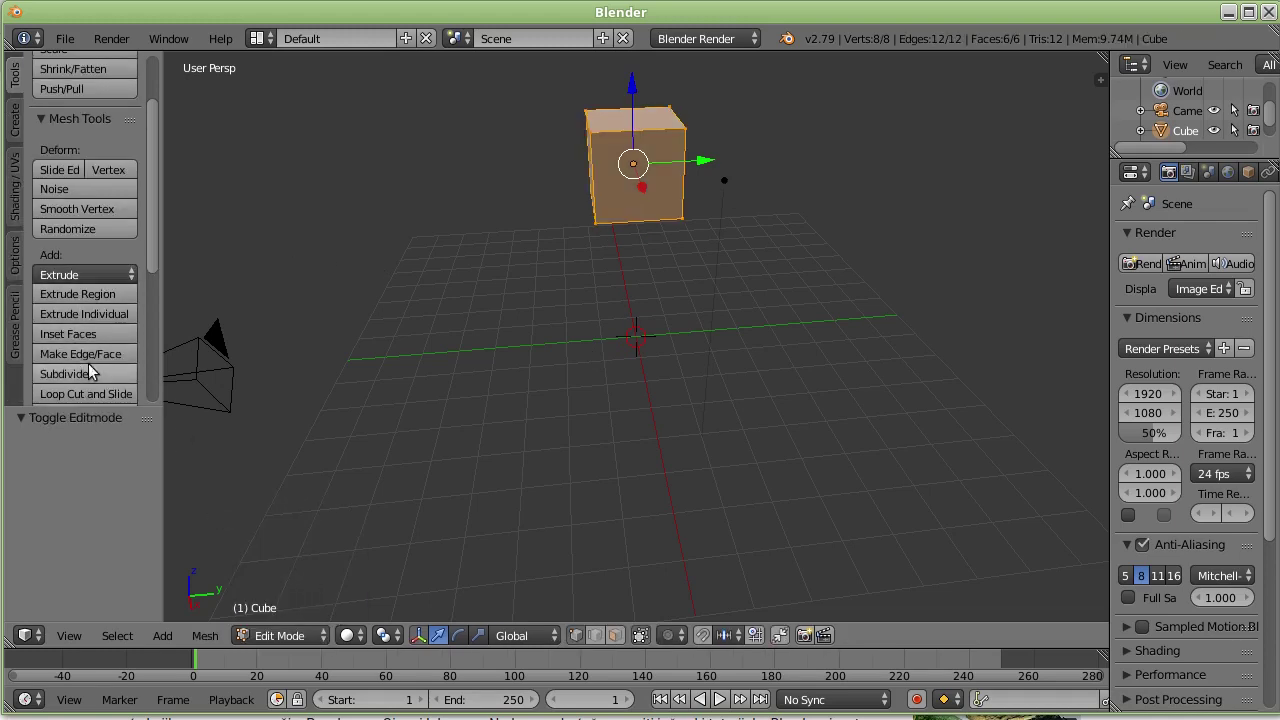
{"action": "scroll", "coordinate": [88, 360], "scroll_direction": "down", "scroll_amount": 2}
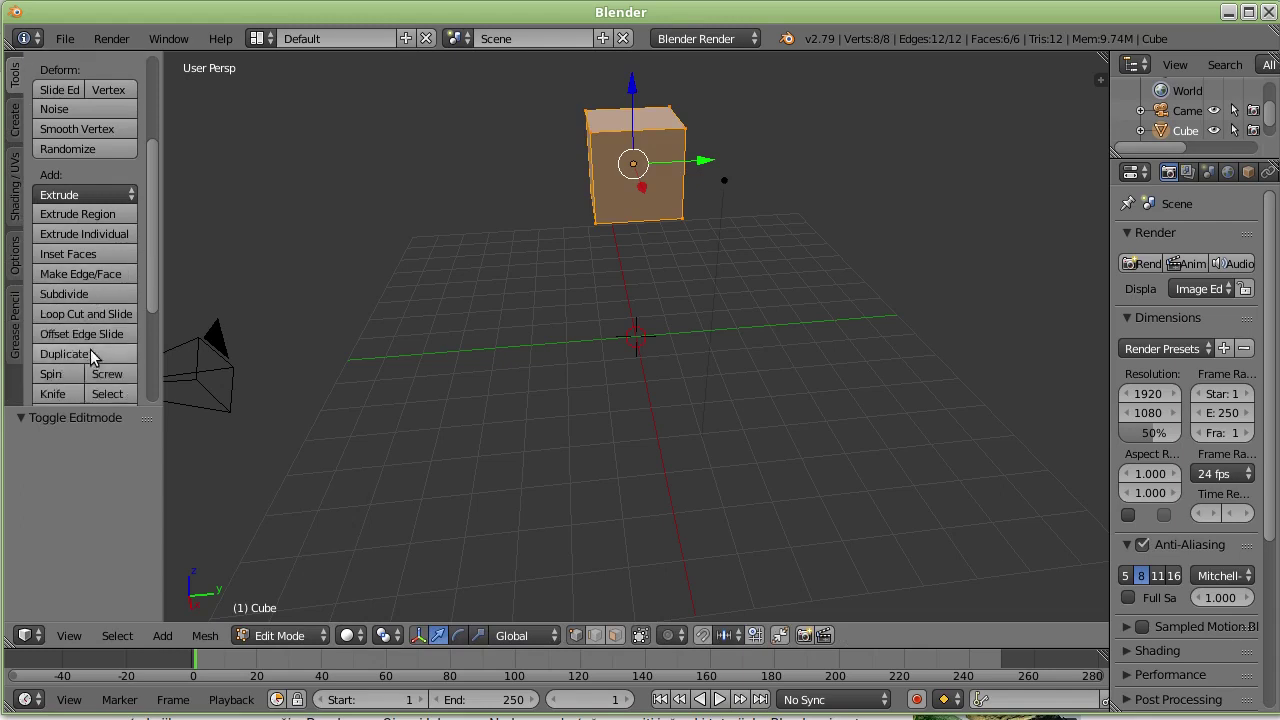
{"action": "left_click", "coordinate": [72, 295]}
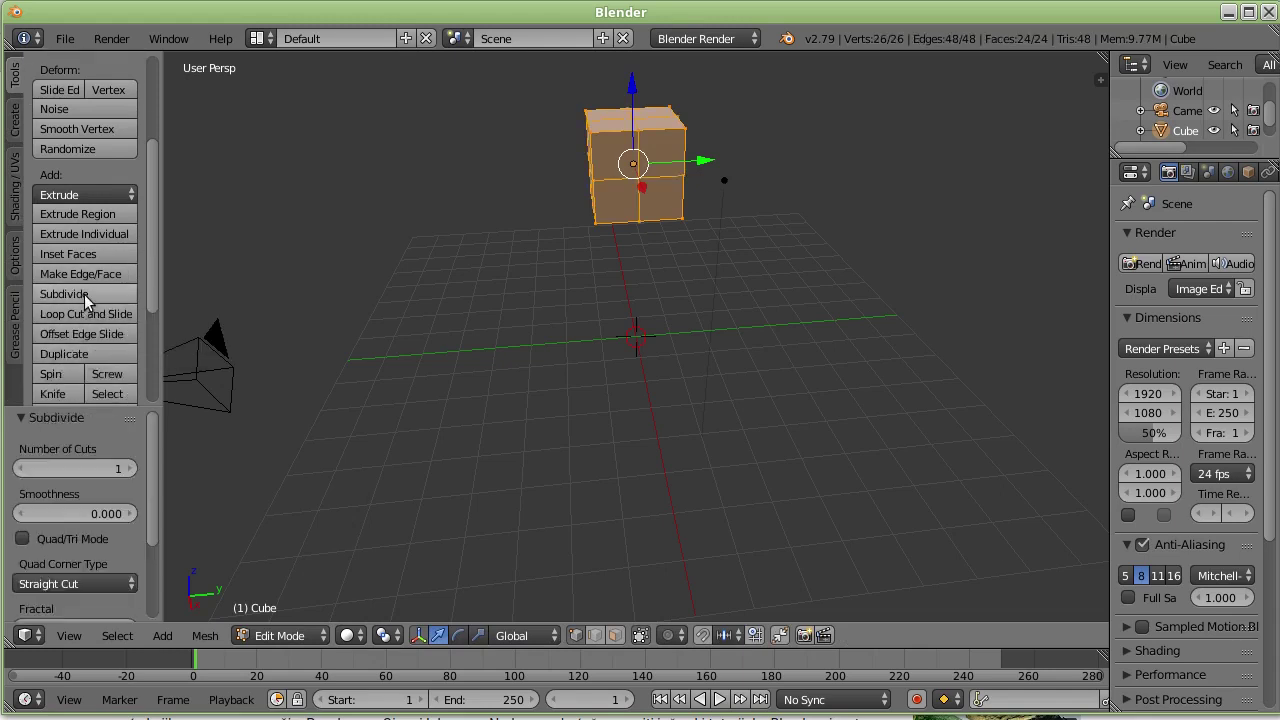
{"action": "left_click", "coordinate": [128, 469]}
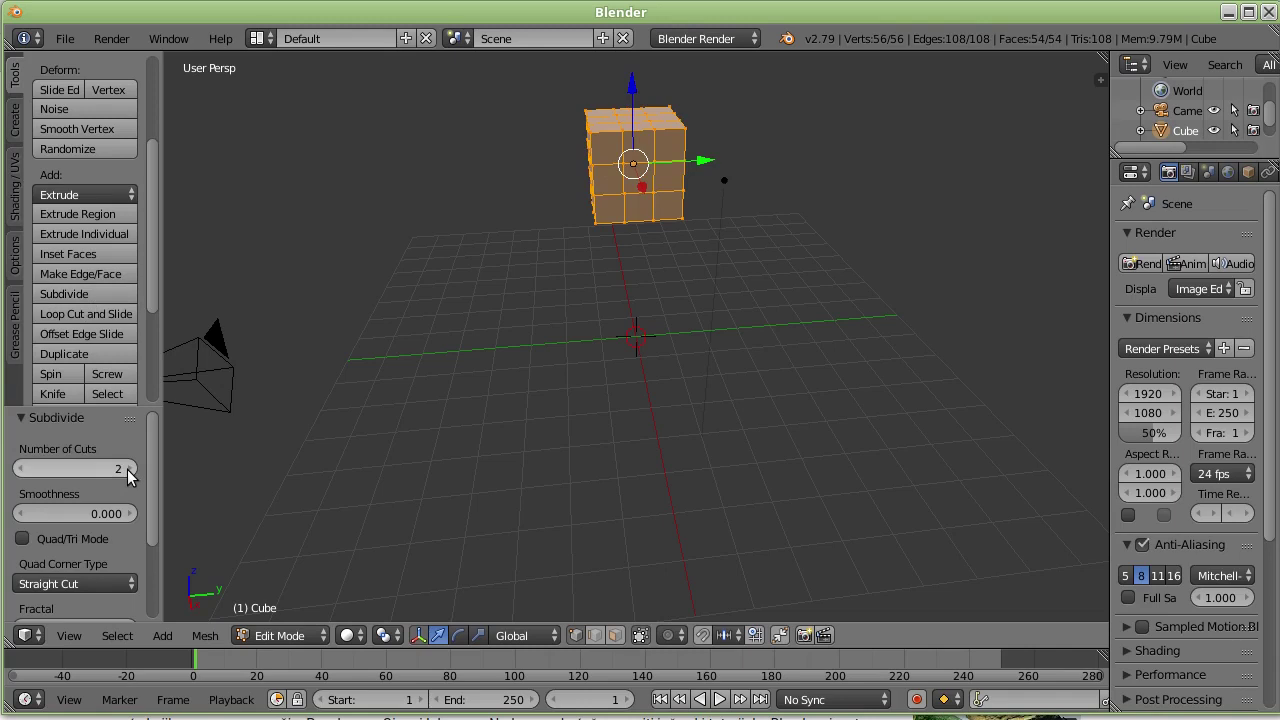
{"action": "mouse_move", "coordinate": [551, 277]}
{"action": "middle_mouse_down"}
{"action": "mouse_move", "coordinate": [614, 306]}
{"action": "mouse_move", "coordinate": [629, 291]}
{"action": "middle_mouse_up"}
{"action": "left_click", "coordinate": [130, 469]}
{"action": "mouse_move", "coordinate": [686, 214]}
{"action": "middle_mouse_down"}
{"action": "mouse_move", "coordinate": [534, 234]}
{"action": "mouse_move", "coordinate": [660, 157]}
{"action": "middle_mouse_up"}
{"action": "mouse_move", "coordinate": [554, 199]}
{"action": "middle_mouse_down"}
{"action": "mouse_move", "coordinate": [727, 260]}
{"action": "mouse_move", "coordinate": [740, 203]}
{"action": "middle_mouse_up"}
{"action": "middle_click_drag", "start_coordinate": [634, 257], "coordinate": [729, 214]}
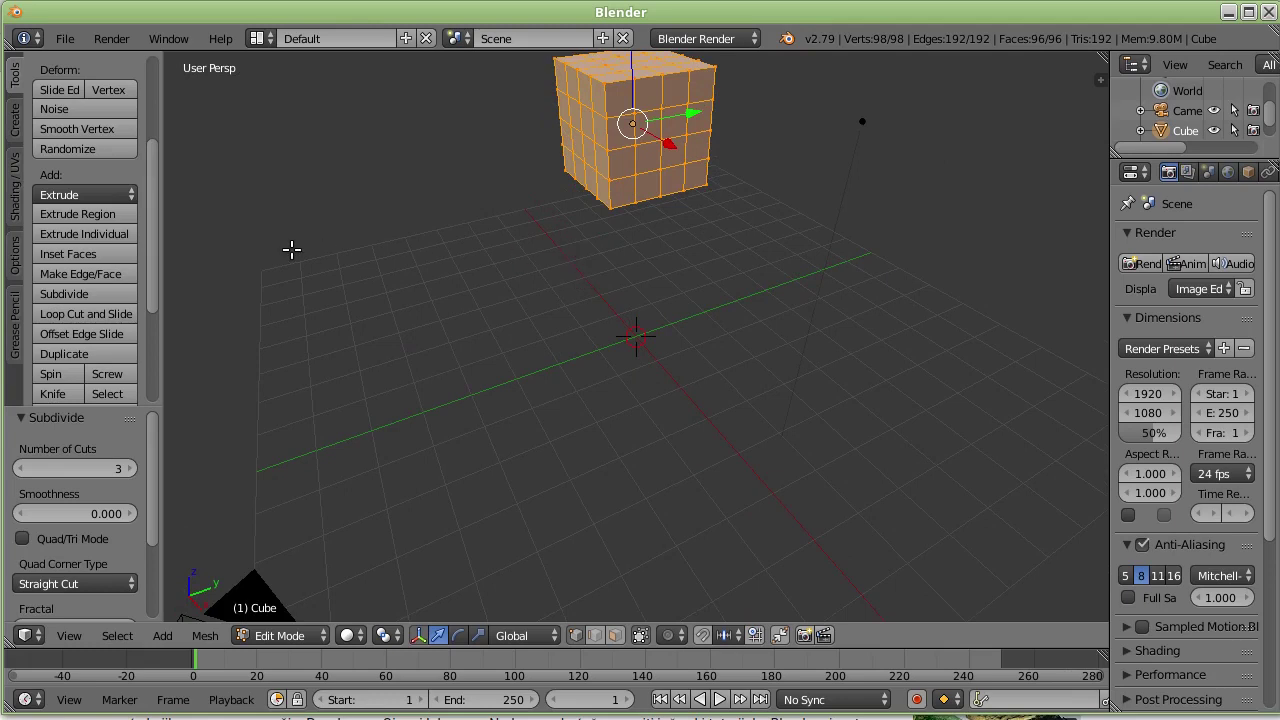
{"action": "left_click", "coordinate": [307, 637]}
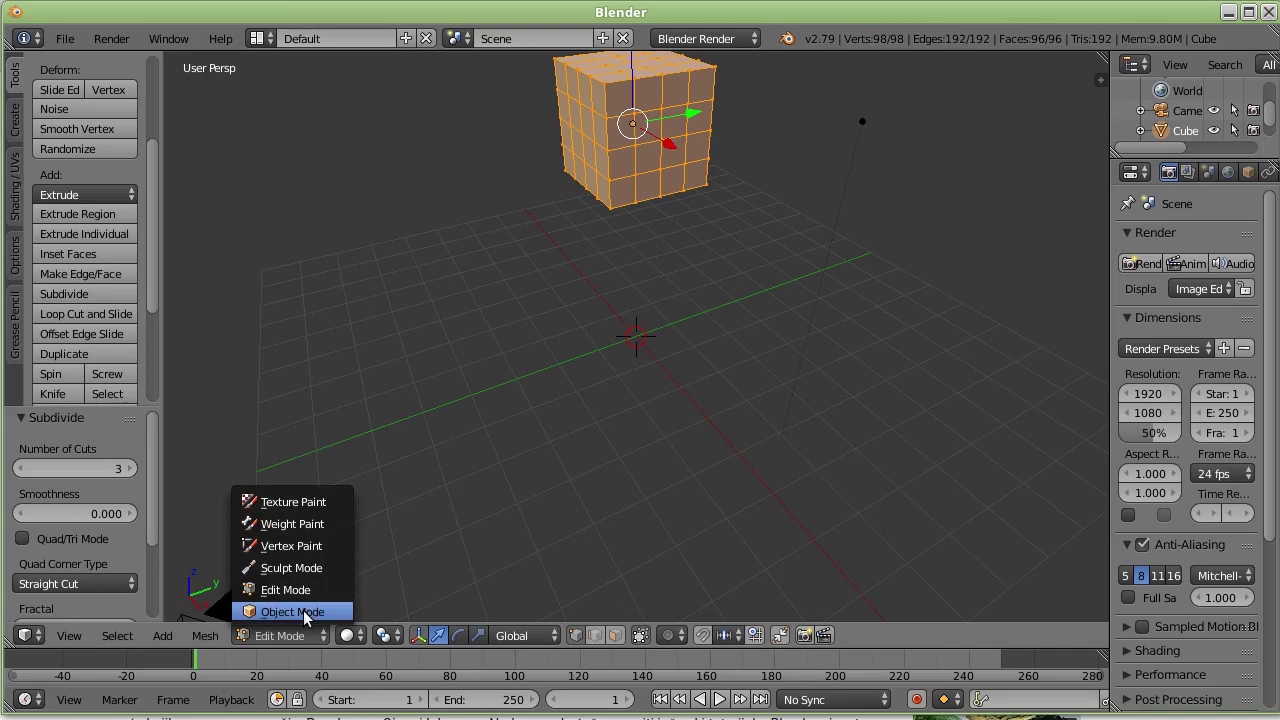
{"action": "left_click", "coordinate": [304, 613]}
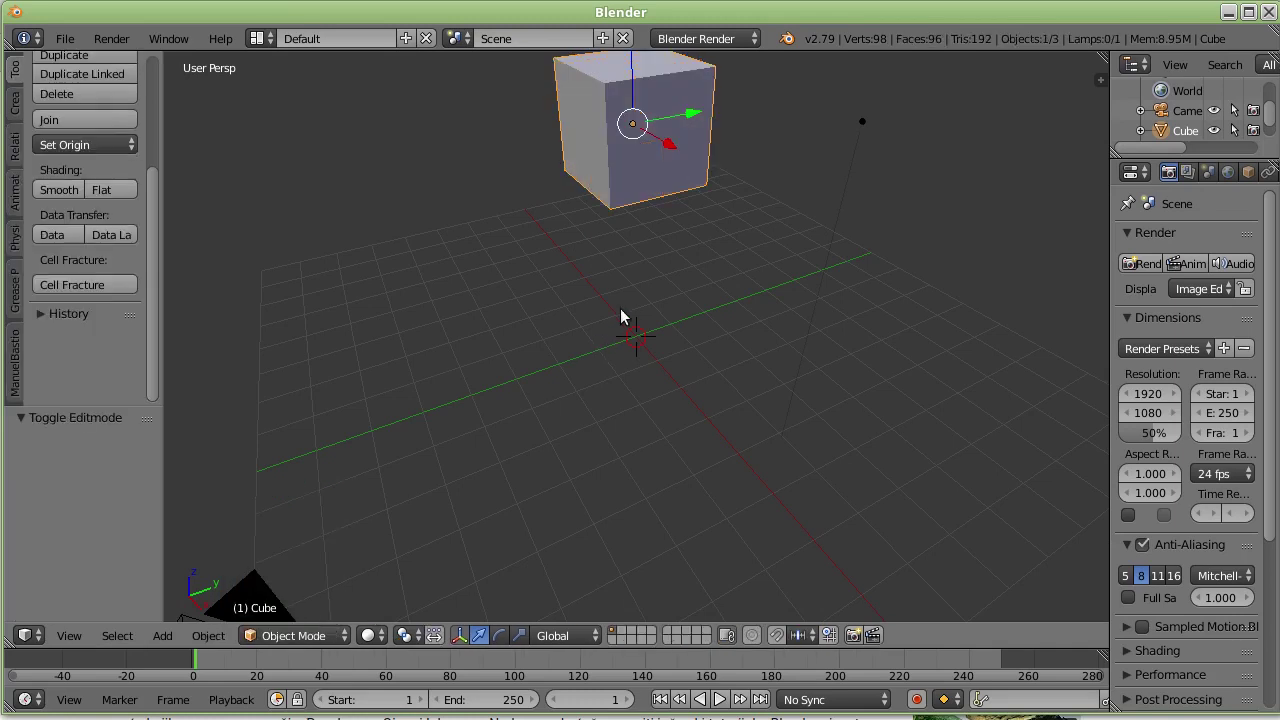
Step: Move the cube straight up along Z so it floats higher above the grid
{"action": "middle_click_drag", "start_coordinate": [622, 307], "coordinate": [630, 297]}
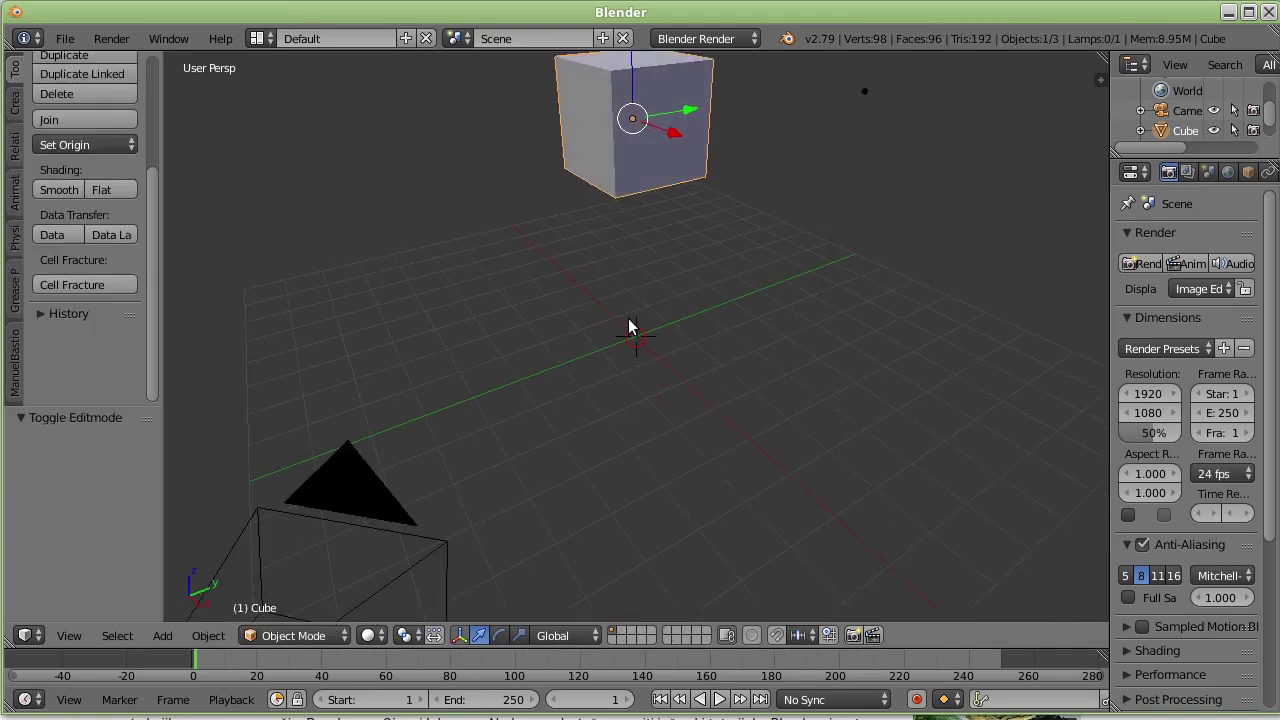
{"action": "key", "text": "g"}
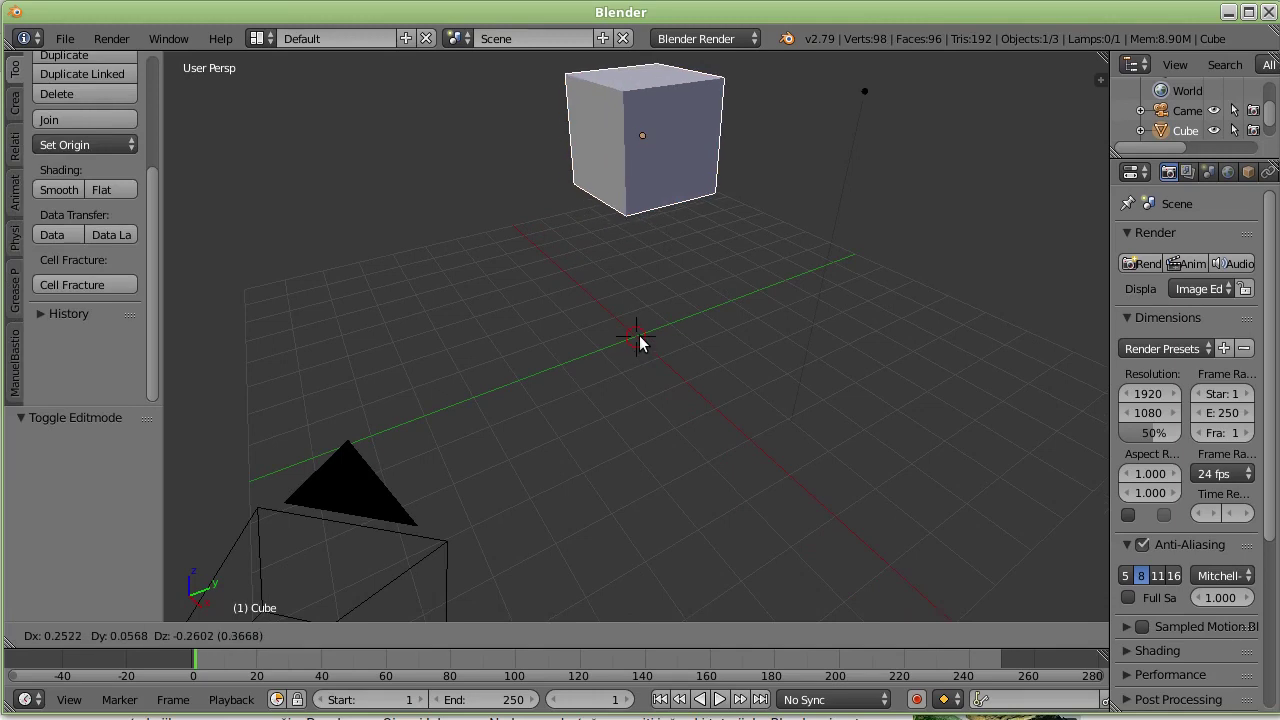
{"action": "key", "text": "z"}
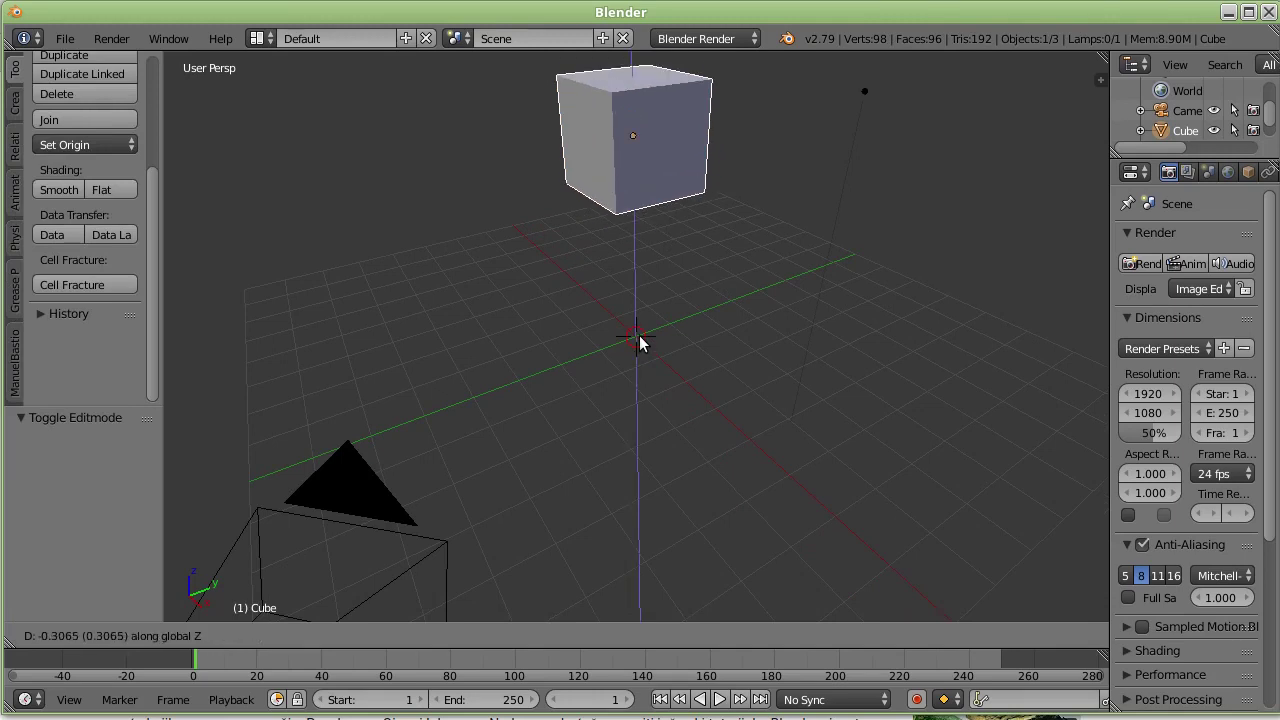
{"action": "left_click", "coordinate": [555, 270]}
Step: Toggle into Edit Mode and back to Object Mode, then reselect the cube
{"action": "key", "text": "Tab"}
{"action": "key", "text": "Tab"}
{"action": "key", "text": "Tab"}
{"action": "key", "text": "Tab"}
{"action": "key", "text": "Tab"}
{"action": "key", "text": "Tab"}
{"action": "key", "text": "Tab"}
{"action": "key", "text": "Tab"}
{"action": "key", "text": "Tab"}
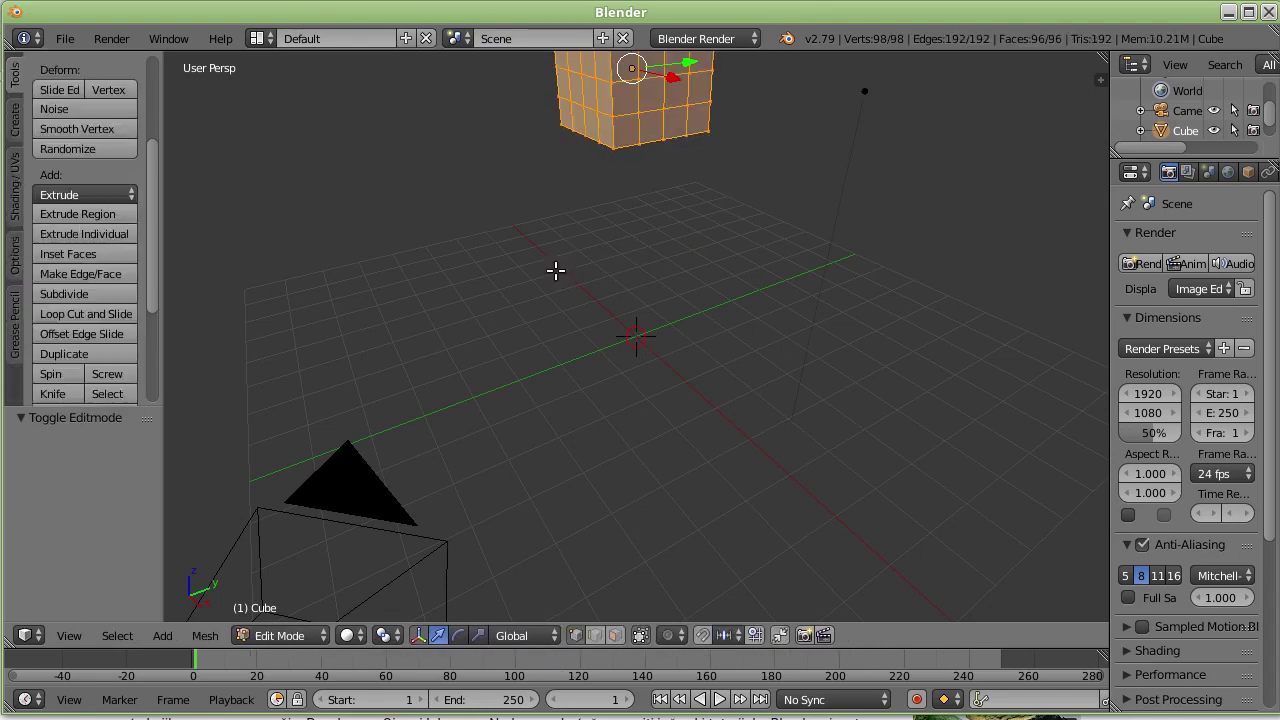
{"action": "key", "text": "Tab"}
{"action": "key", "text": "Tab"}
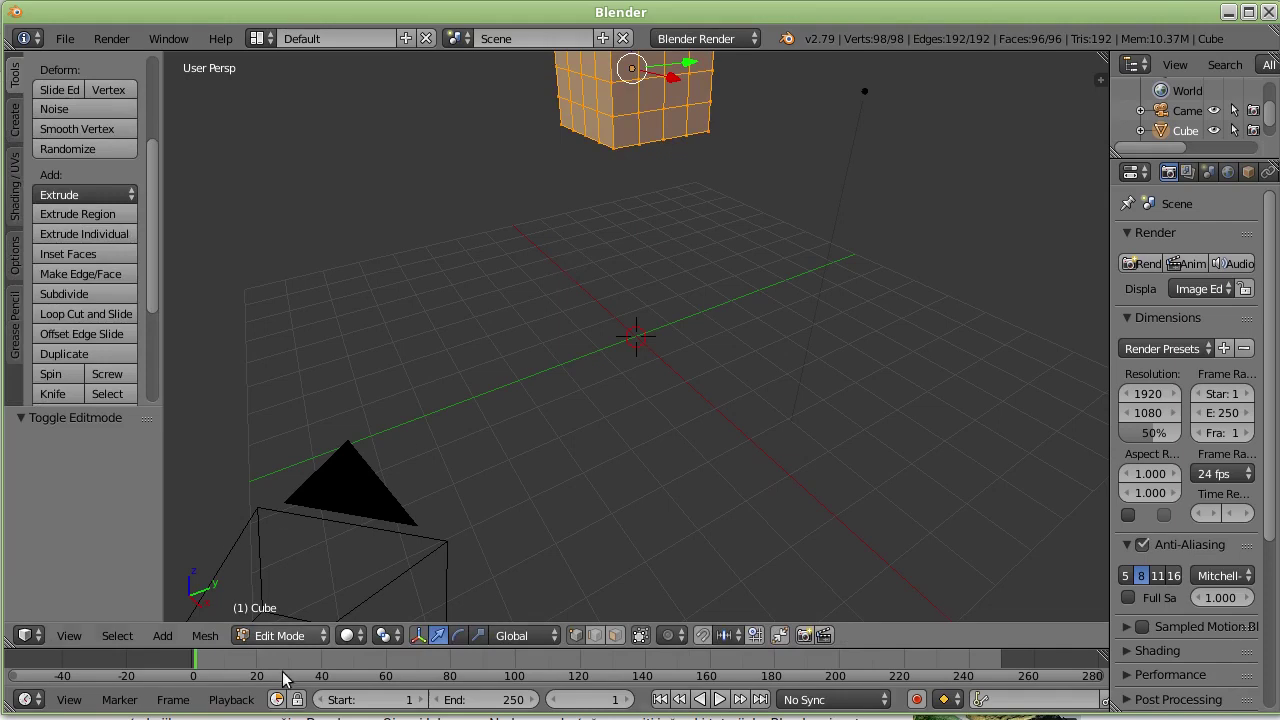
{"action": "left_click", "coordinate": [297, 630]}
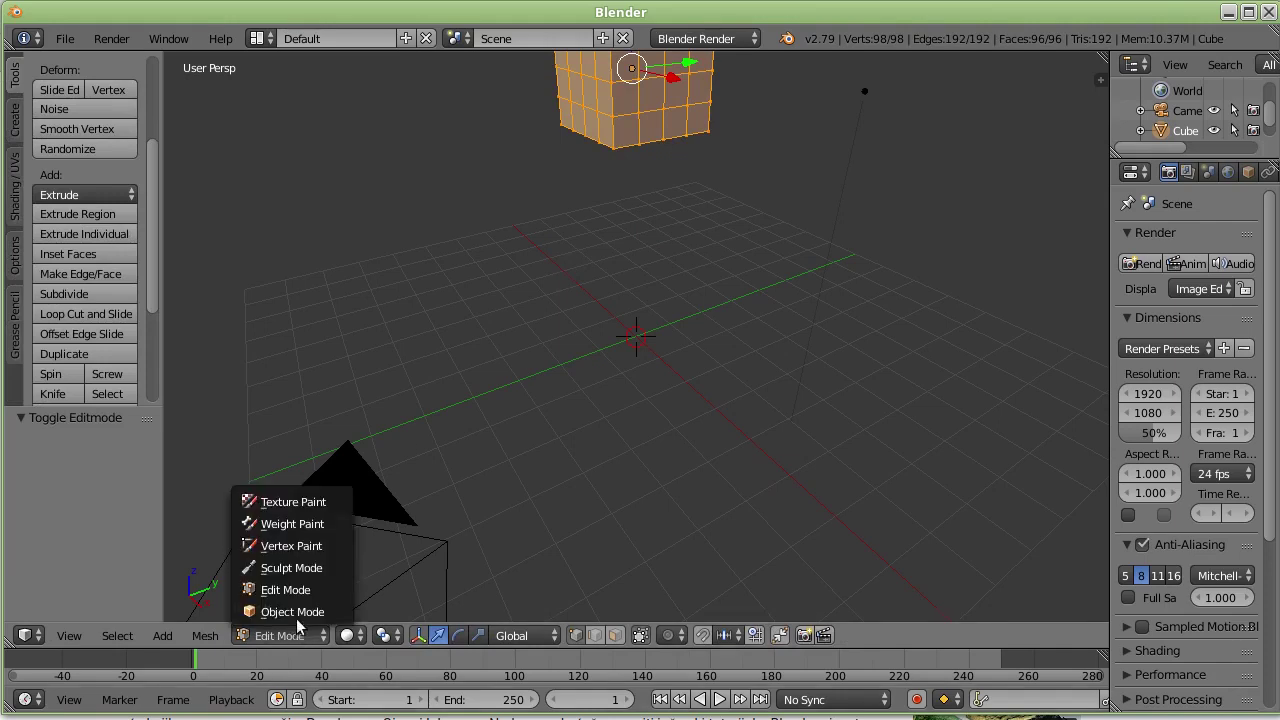
{"action": "left_click", "coordinate": [318, 638]}
{"action": "left_click", "coordinate": [314, 613]}
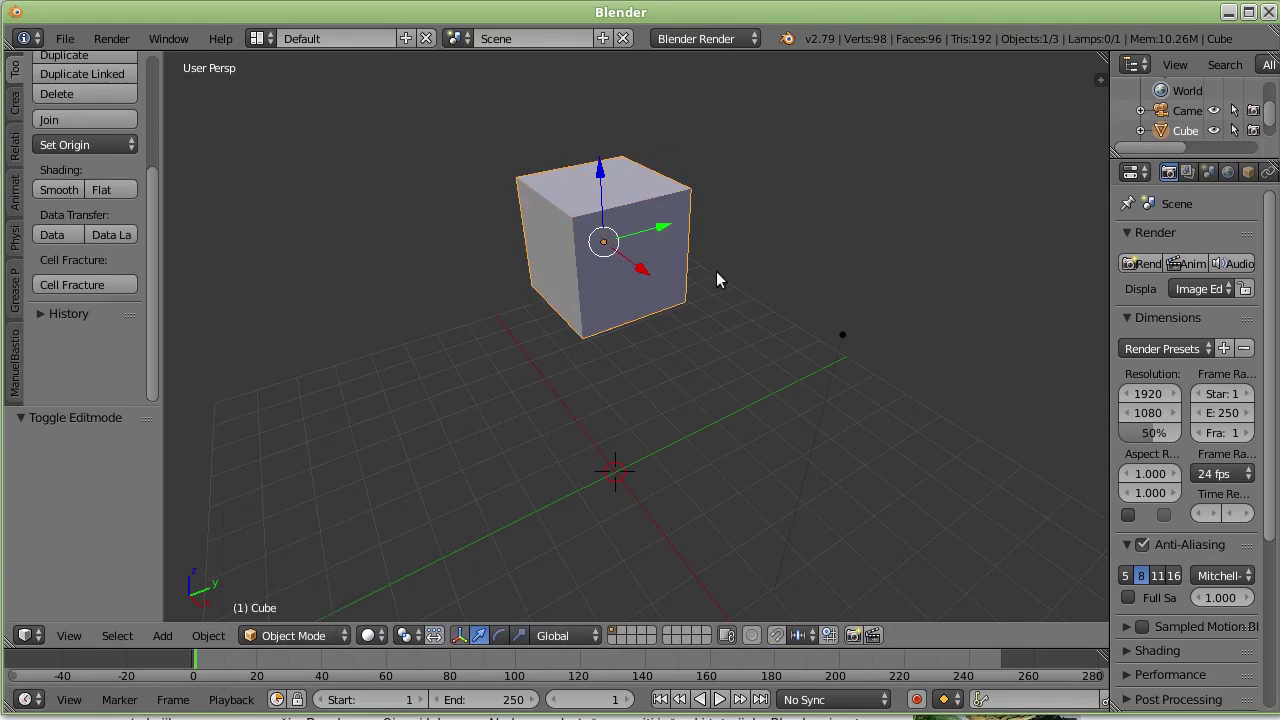
{"action": "mouse_move", "coordinate": [652, 240]}
{"action": "middle_mouse_down"}
{"action": "mouse_move", "coordinate": [640, 250]}
{"action": "mouse_move", "coordinate": [692, 263]}
{"action": "middle_mouse_up"}
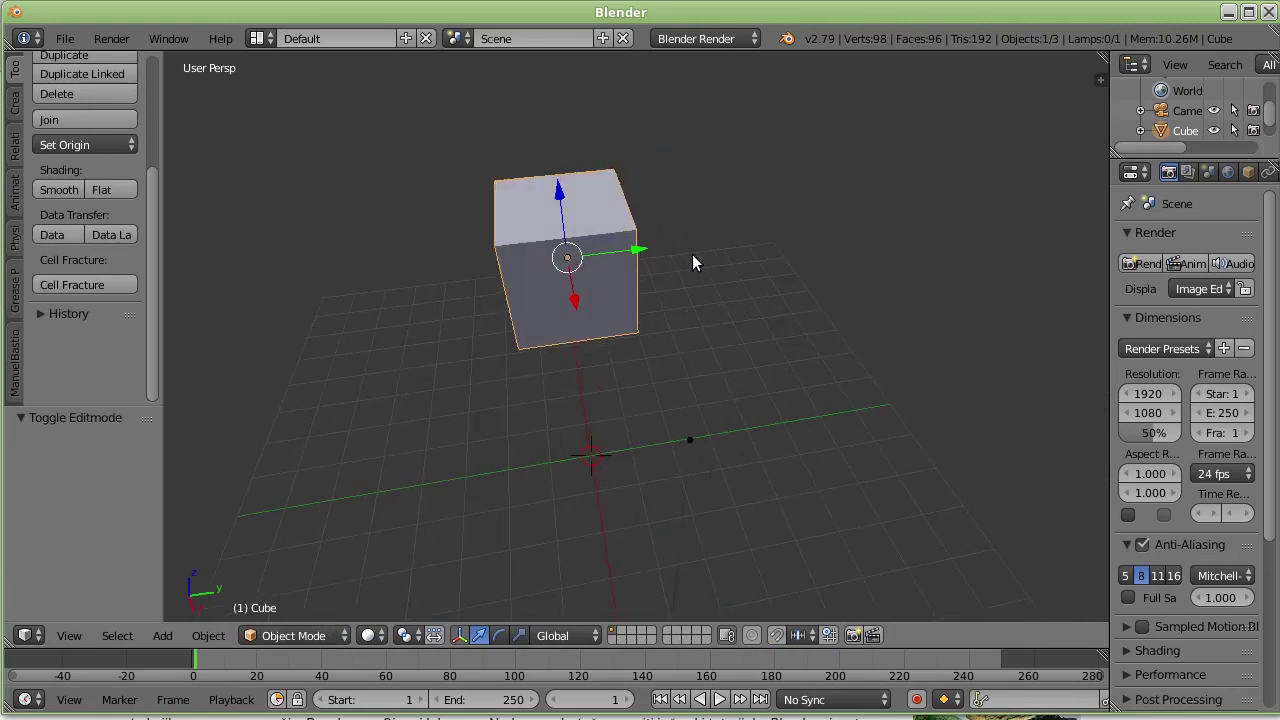
{"action": "right_click", "coordinate": [680, 446]}
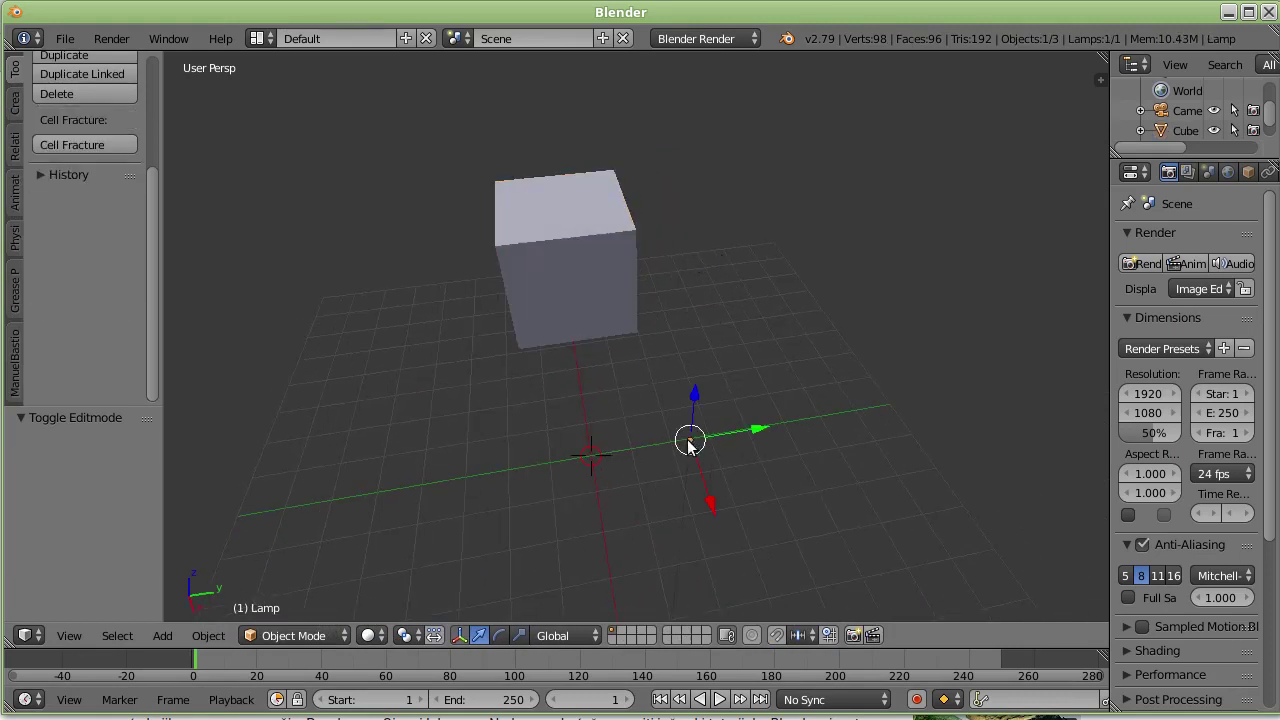
{"action": "right_click", "coordinate": [581, 256]}
{"action": "mouse_move", "coordinate": [486, 340]}
{"action": "middle_mouse_down"}
{"action": "mouse_move", "coordinate": [634, 312]}
{"action": "mouse_move", "coordinate": [563, 324]}
{"action": "middle_mouse_up"}
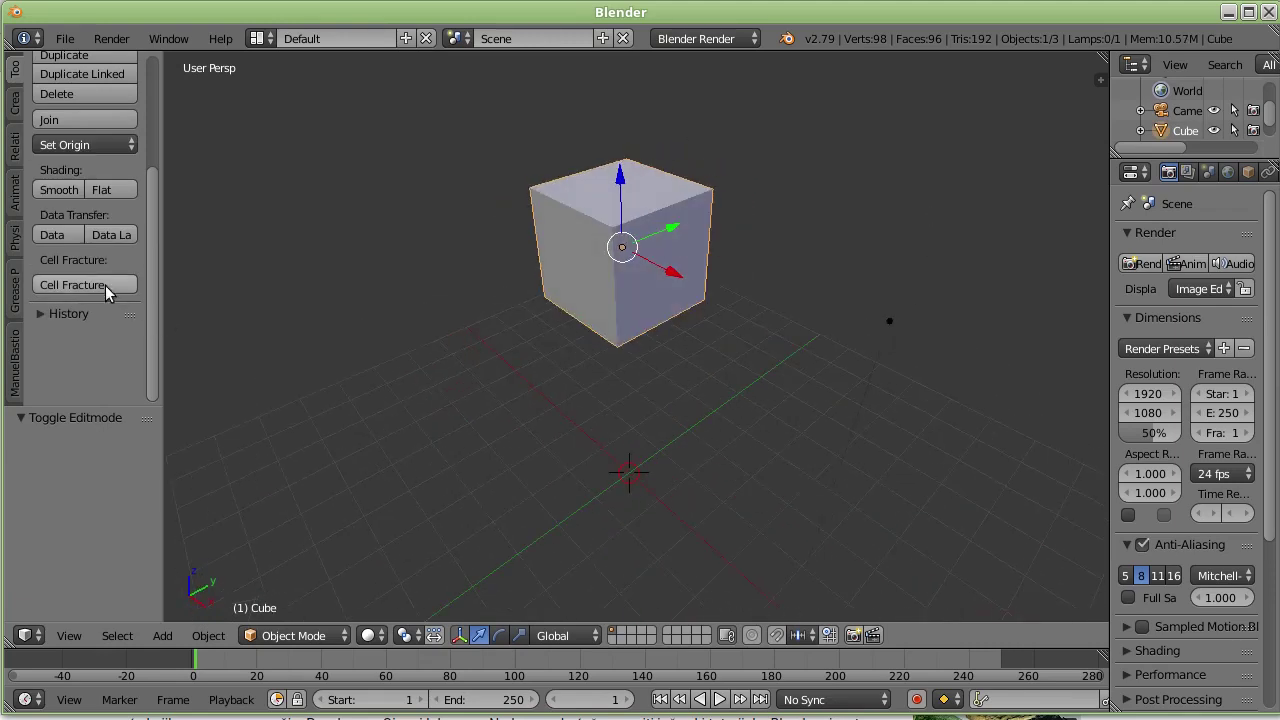
Step: Run Cell Fracture on the cube, producing 98 cell fragments
{"action": "left_click", "coordinate": [105, 285]}
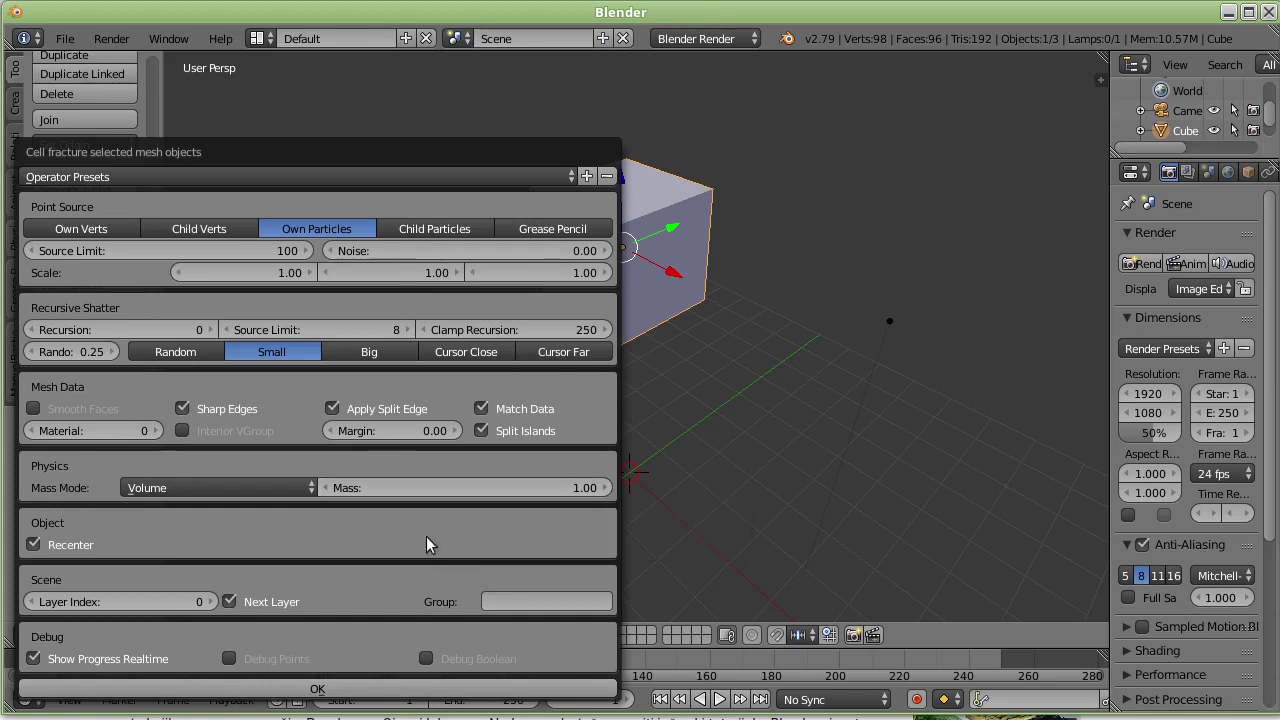
{"action": "left_click", "coordinate": [356, 690]}
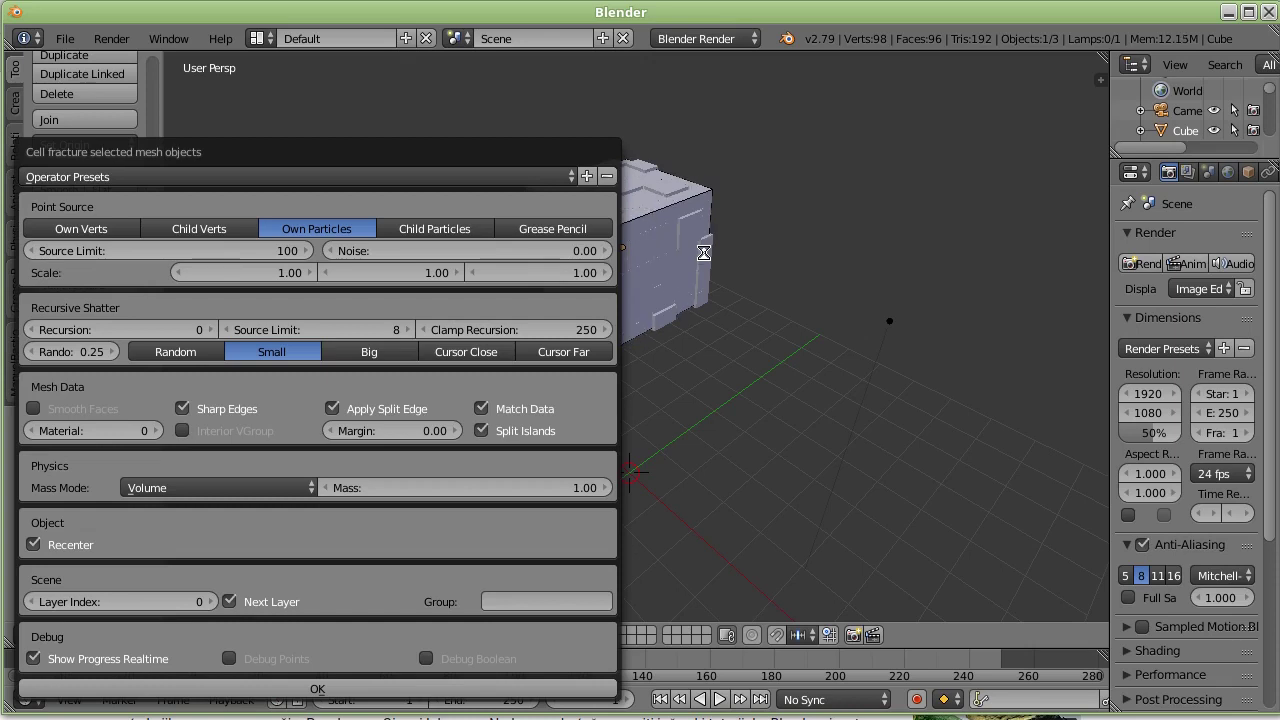
{"action": "key", "text": "Escape"}
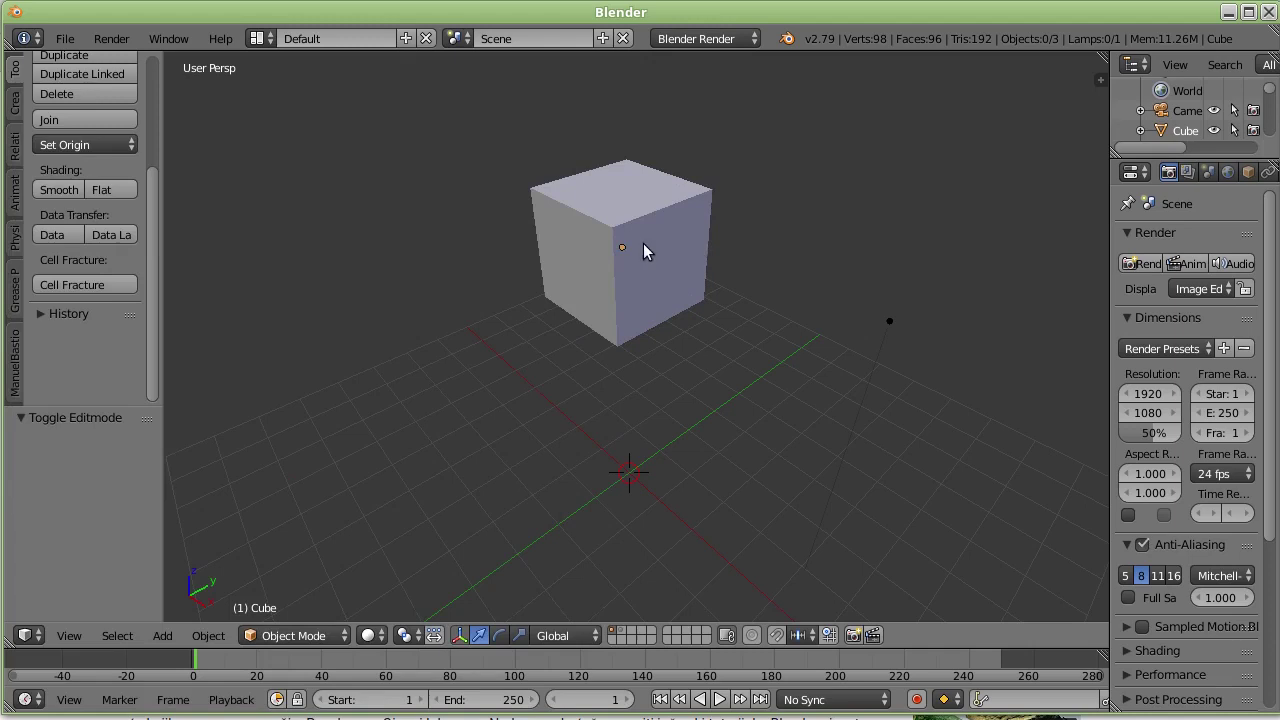
Step: Show the fragments' layer, select Cube_cell.090, and widen the Properties area
{"action": "left_click", "coordinate": [620, 634]}
{"action": "mouse_move", "coordinate": [668, 353]}
{"action": "middle_mouse_down"}
{"action": "mouse_move", "coordinate": [519, 324]}
{"action": "mouse_move", "coordinate": [647, 356]}
{"action": "middle_mouse_up"}
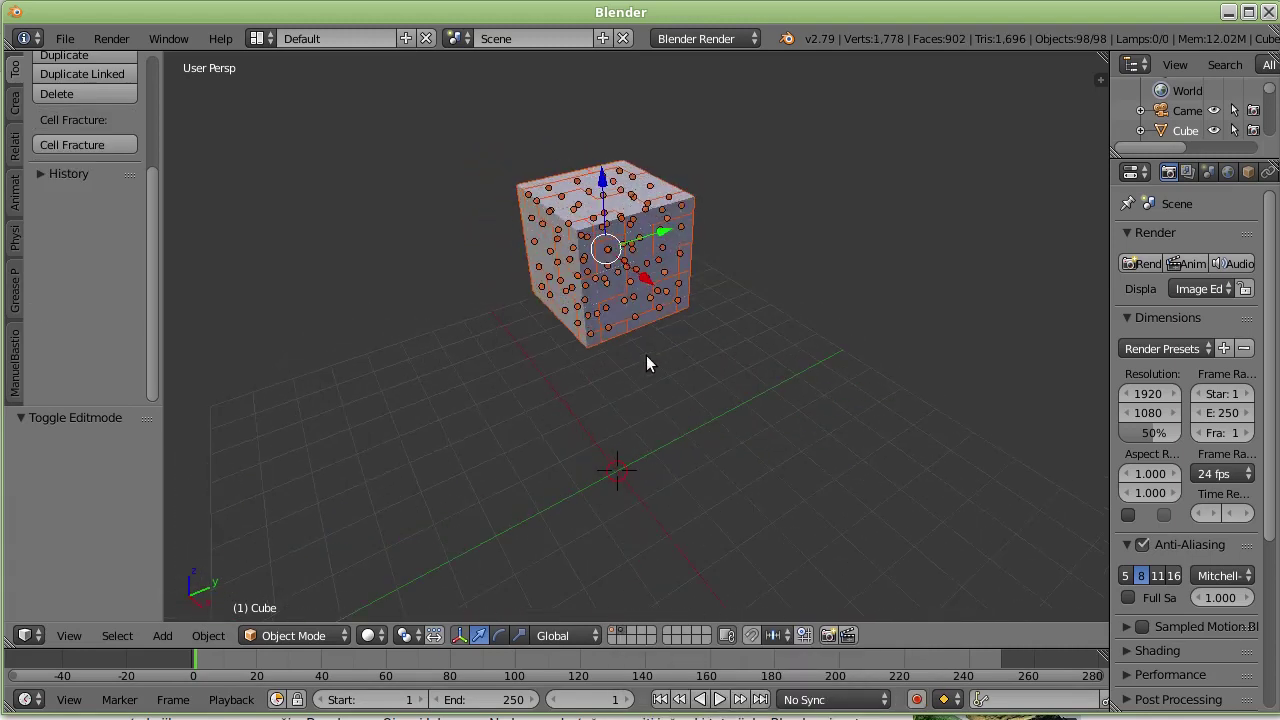
{"action": "left_click", "coordinate": [683, 311]}
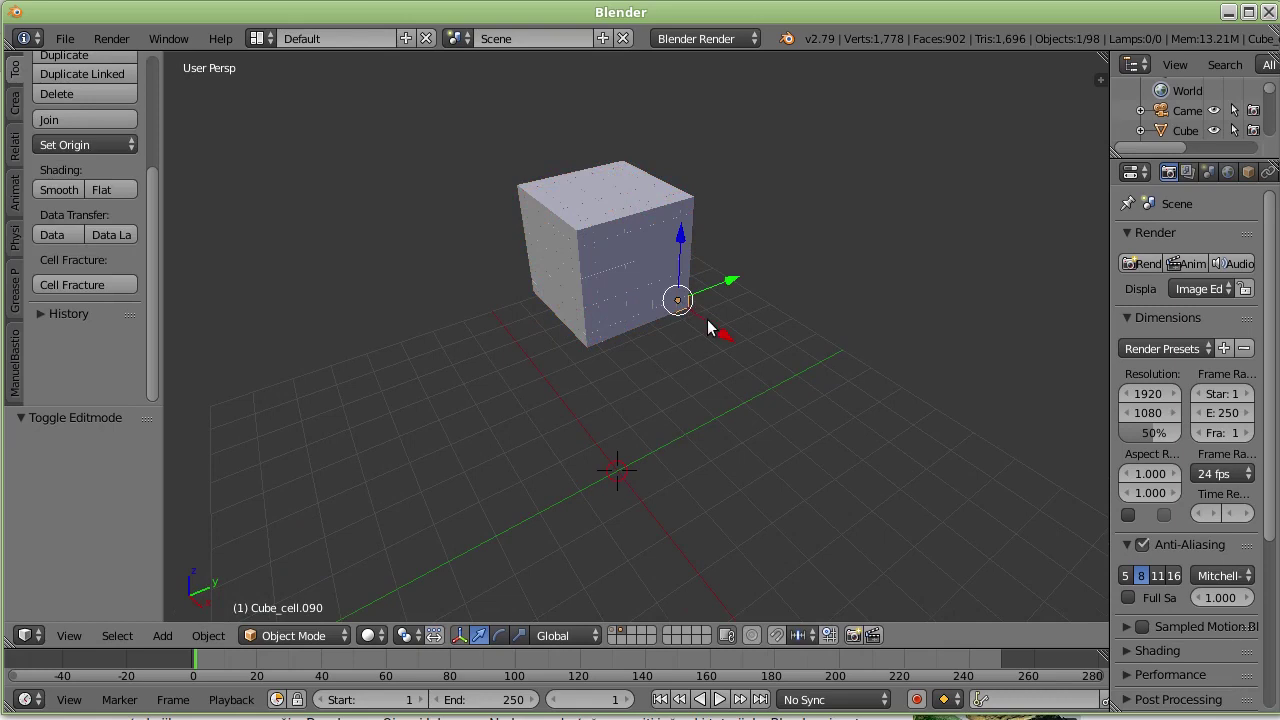
{"action": "key", "text": "g"}
{"action": "left_click", "coordinate": [751, 364]}
{"action": "mouse_move", "coordinate": [747, 363]}
{"action": "middle_mouse_down"}
{"action": "mouse_move", "coordinate": [623, 330]}
{"action": "mouse_move", "coordinate": [622, 310]}
{"action": "mouse_move", "coordinate": [645, 326]}
{"action": "middle_mouse_up"}
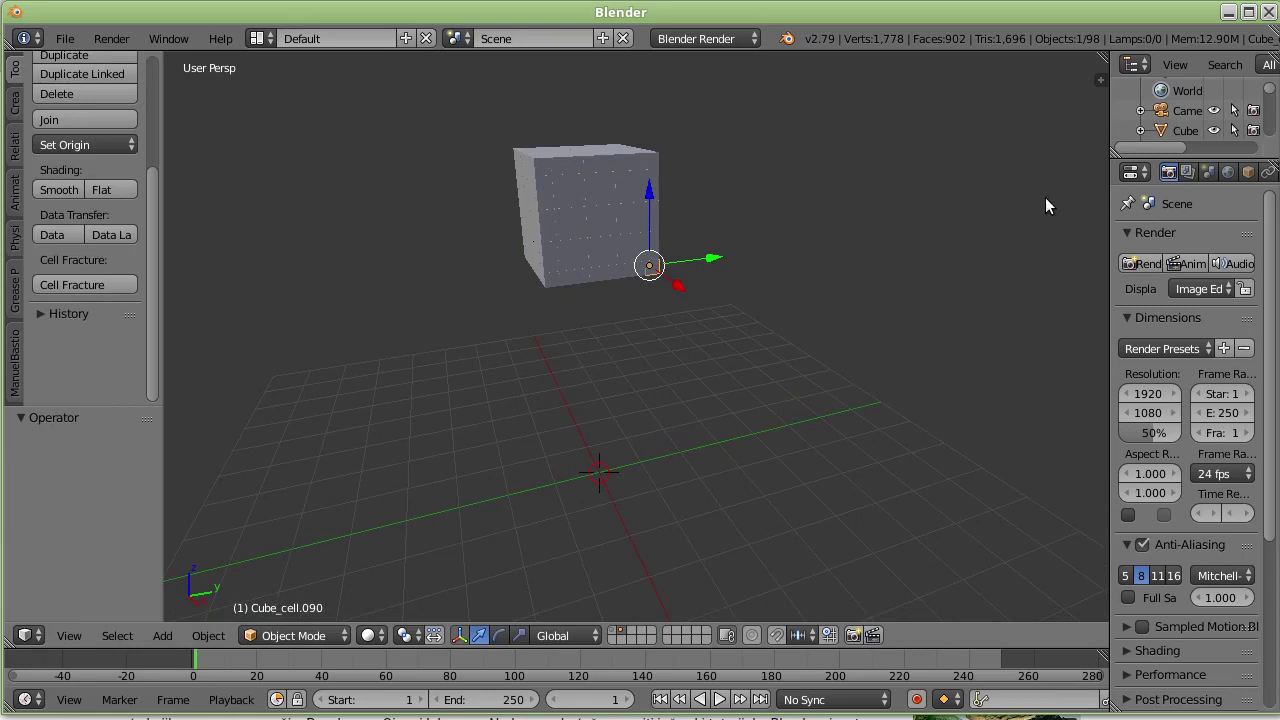
{"action": "mouse_move", "coordinate": [1110, 199]}
{"action": "left_mouse_down"}
{"action": "mouse_move", "coordinate": [949, 200]}
{"action": "mouse_move", "coordinate": [970, 200]}
{"action": "left_mouse_up"}
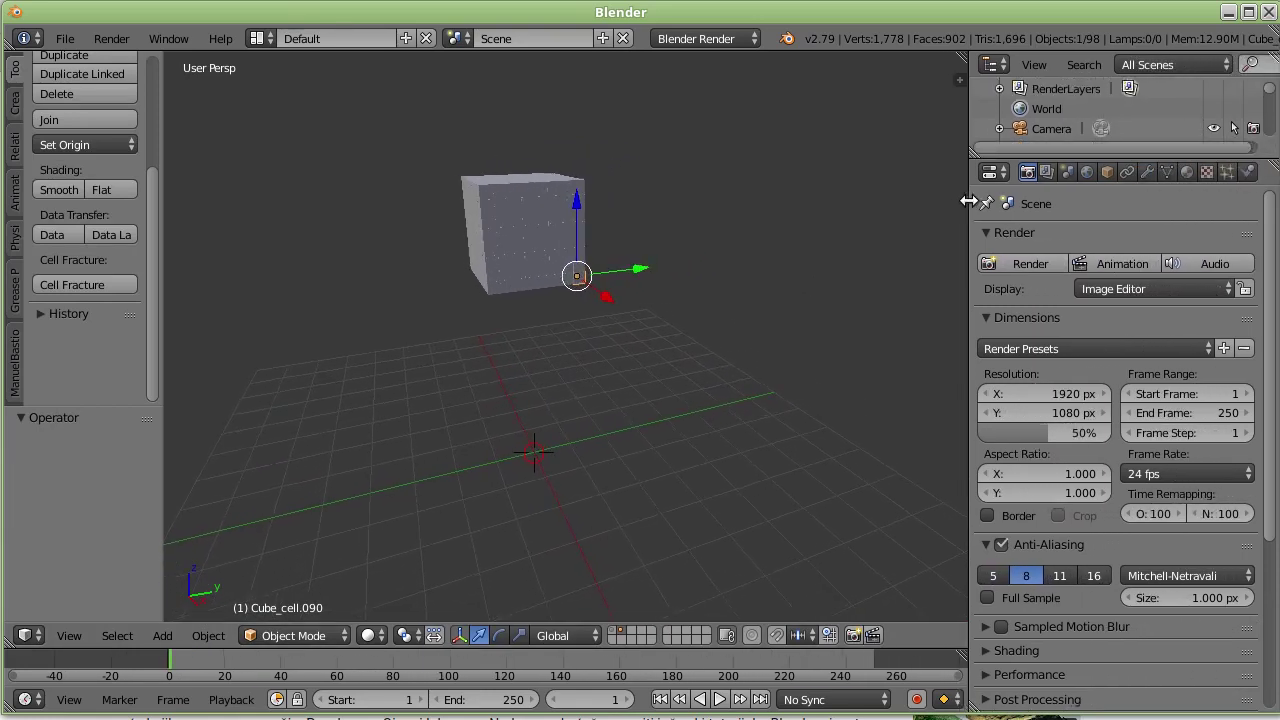
Step: Give Cube_cell.090 an Active rigid body in the Physics properties
{"action": "left_click", "coordinate": [1249, 173]}
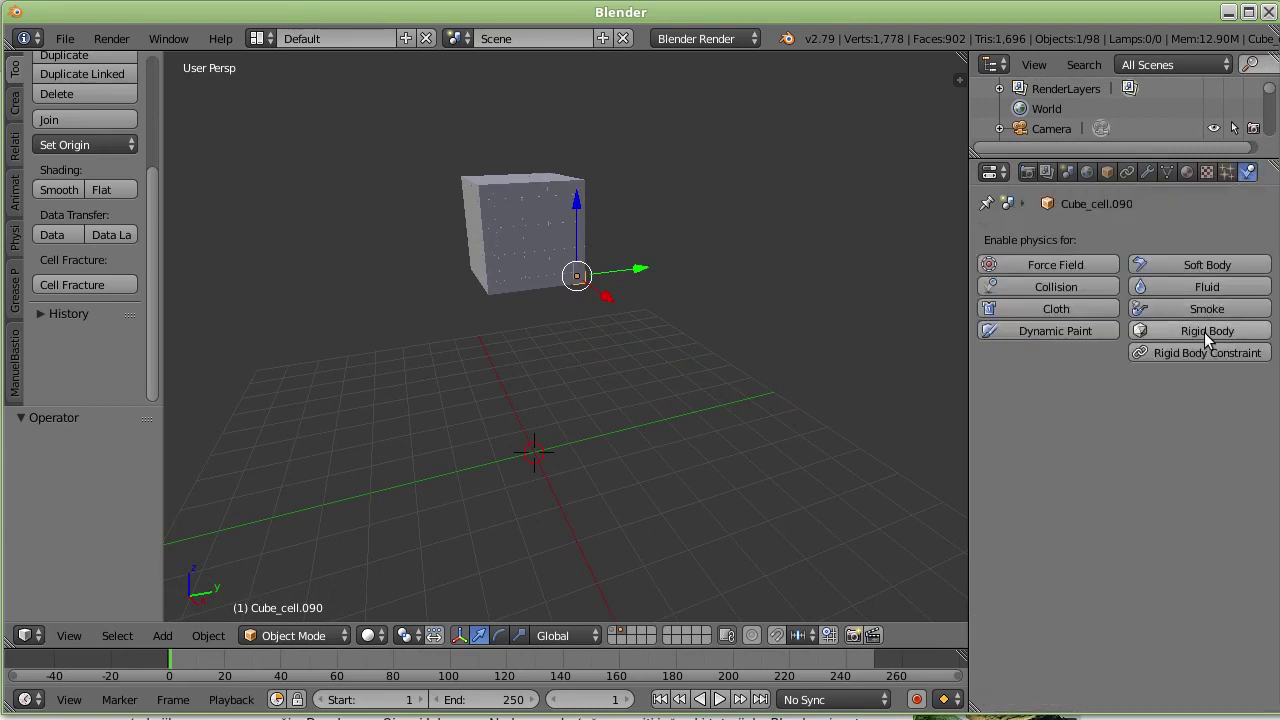
{"action": "left_click", "coordinate": [1204, 332]}
{"action": "scroll", "coordinate": [1063, 518], "scroll_direction": "down", "scroll_amount": 2}
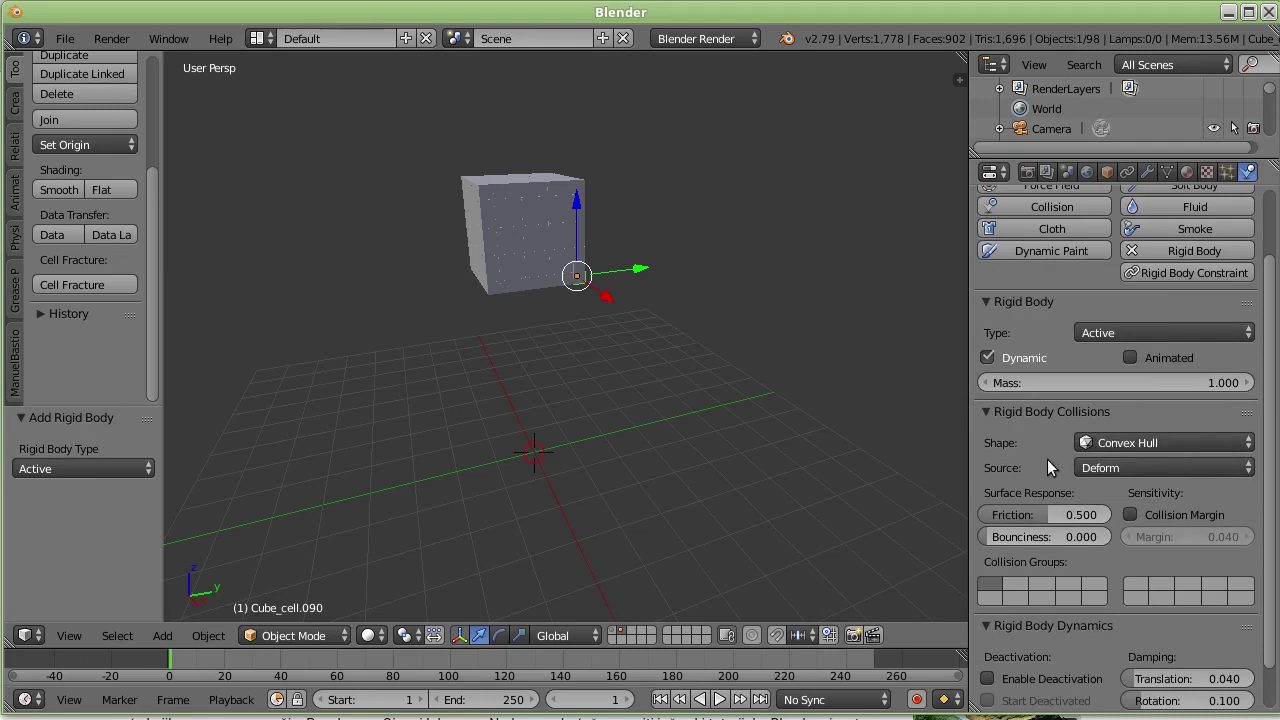
{"action": "scroll", "coordinate": [1047, 459], "scroll_direction": "up", "scroll_amount": 2}
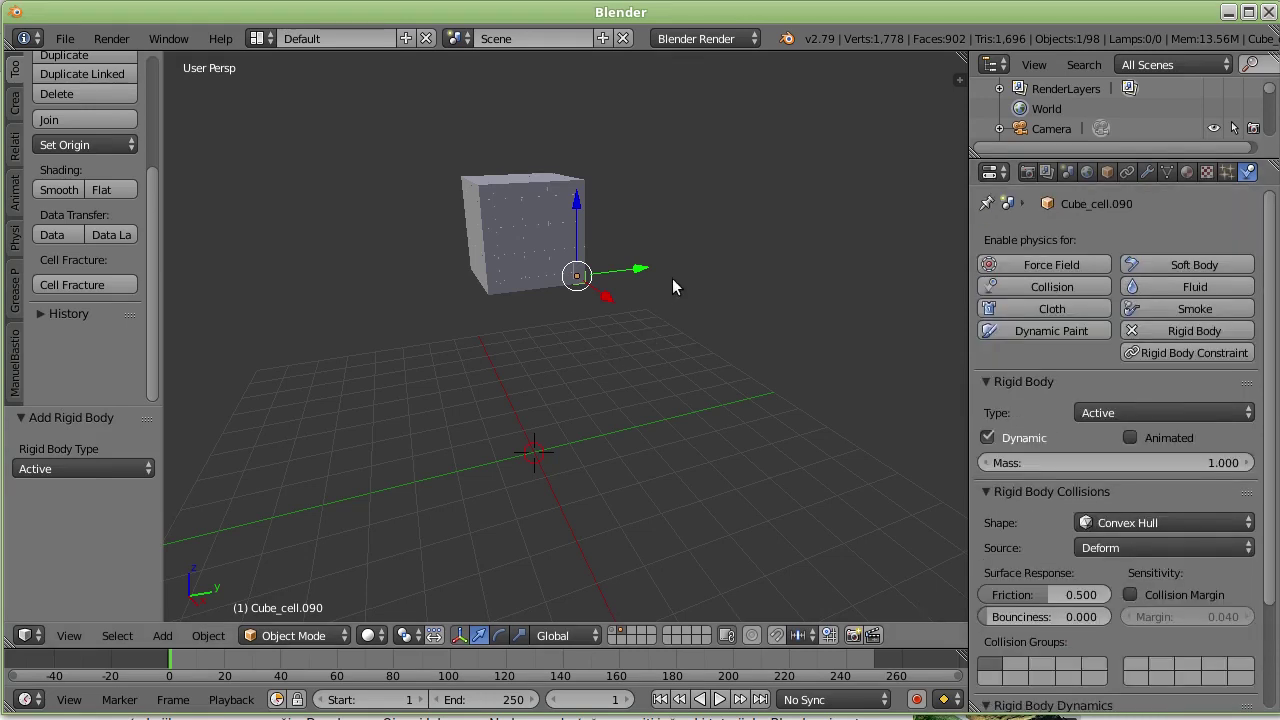
Step: Box-select all 98 cube fragments in the 3D view
{"action": "key", "text": "b"}
{"action": "mouse_move", "coordinate": [362, 118]}
{"action": "left_mouse_down"}
{"action": "mouse_move", "coordinate": [641, 286]}
{"action": "mouse_move", "coordinate": [701, 337]}
{"action": "left_mouse_up"}
{"action": "mouse_move", "coordinate": [691, 268]}
{"action": "middle_mouse_down"}
{"action": "mouse_move", "coordinate": [396, 270]}
{"action": "mouse_move", "coordinate": [363, 253]}
{"action": "mouse_move", "coordinate": [362, 316]}
{"action": "mouse_move", "coordinate": [616, 192]}
{"action": "middle_mouse_up"}
Step: Copy Cube_cell.090's Active rigid body settings to all selected fragments, then view from top
{"action": "scroll", "coordinate": [600, 190], "scroll_direction": "up", "scroll_amount": 3}
{"action": "scroll", "coordinate": [593, 187], "scroll_direction": "down", "scroll_amount": 1}
{"action": "scroll", "coordinate": [568, 193], "scroll_direction": "down", "scroll_amount": 2}
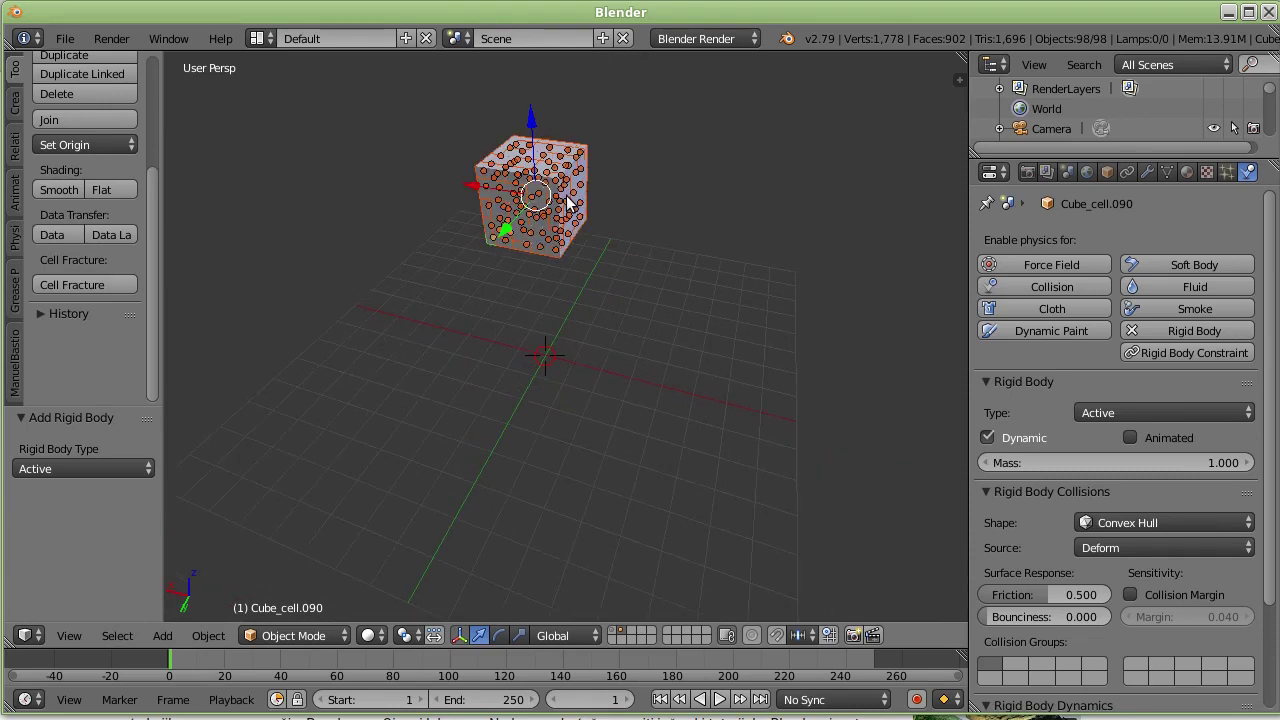
{"action": "mouse_move", "coordinate": [540, 215]}
{"action": "middle_mouse_down"}
{"action": "mouse_move", "coordinate": [751, 226]}
{"action": "mouse_move", "coordinate": [743, 208]}
{"action": "middle_mouse_up"}
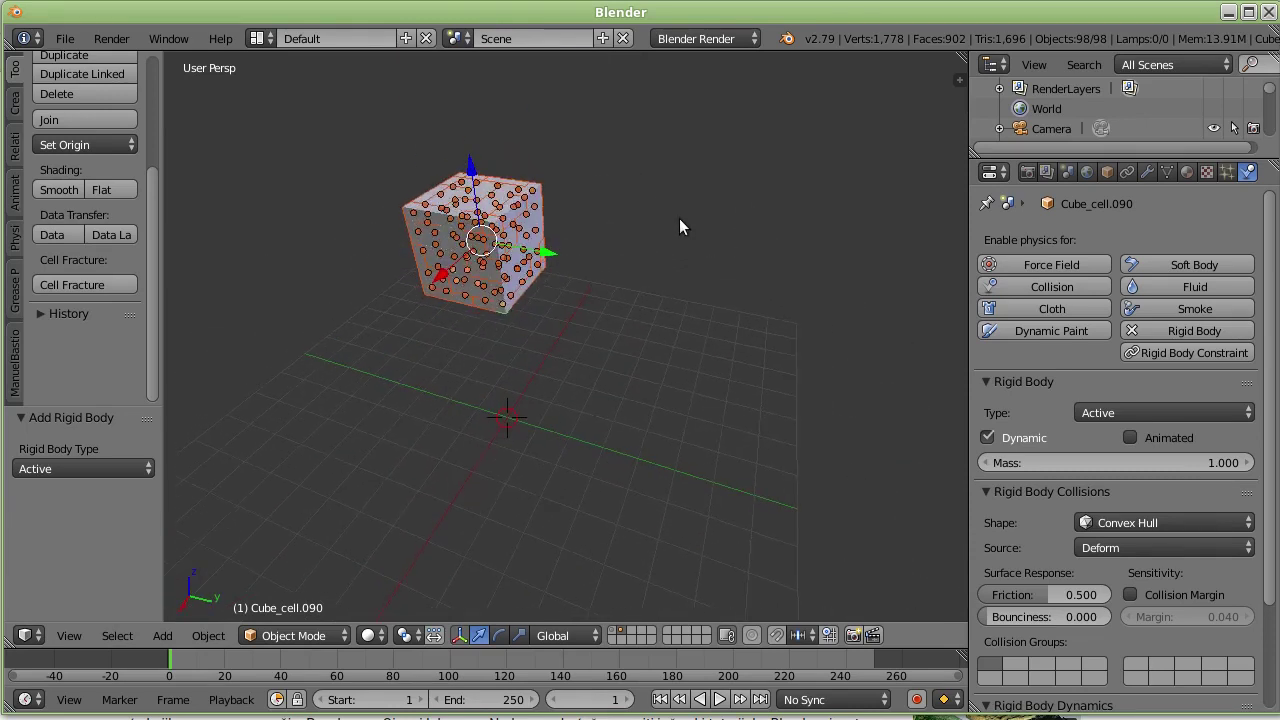
{"action": "scroll", "coordinate": [120, 331], "scroll_direction": "up", "scroll_amount": 3}
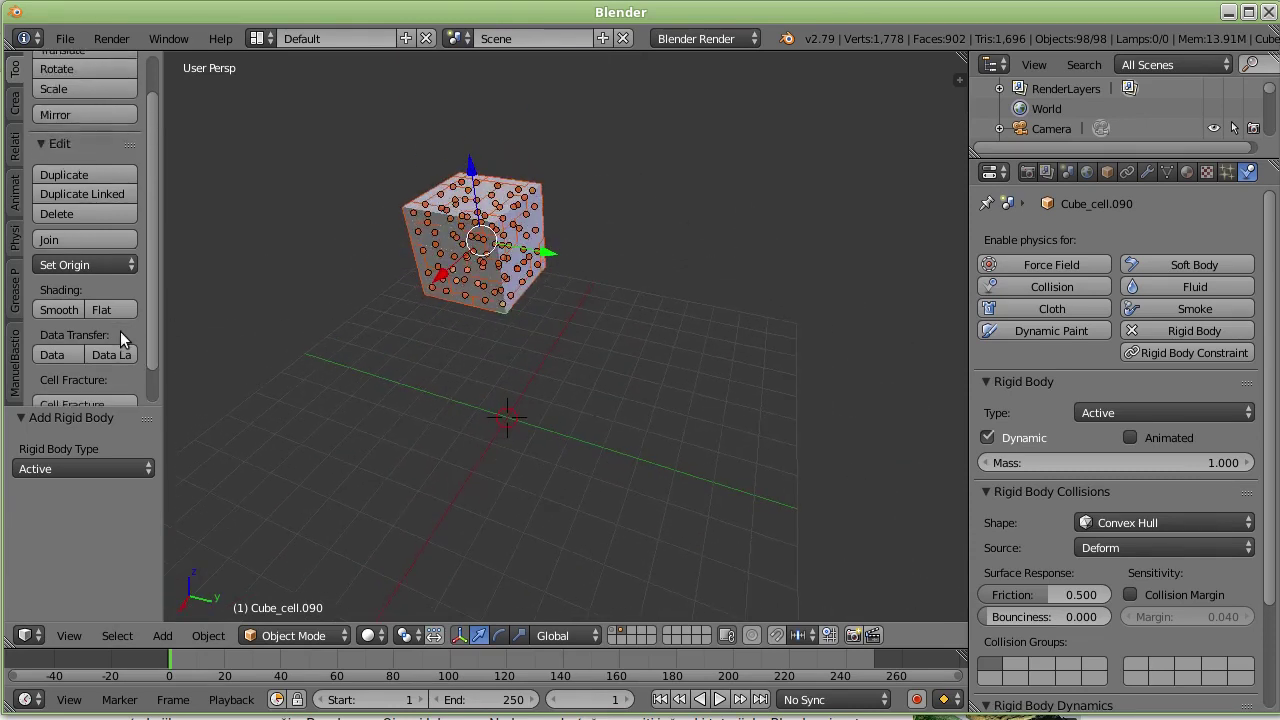
{"action": "scroll", "coordinate": [107, 310], "scroll_direction": "up", "scroll_amount": 1}
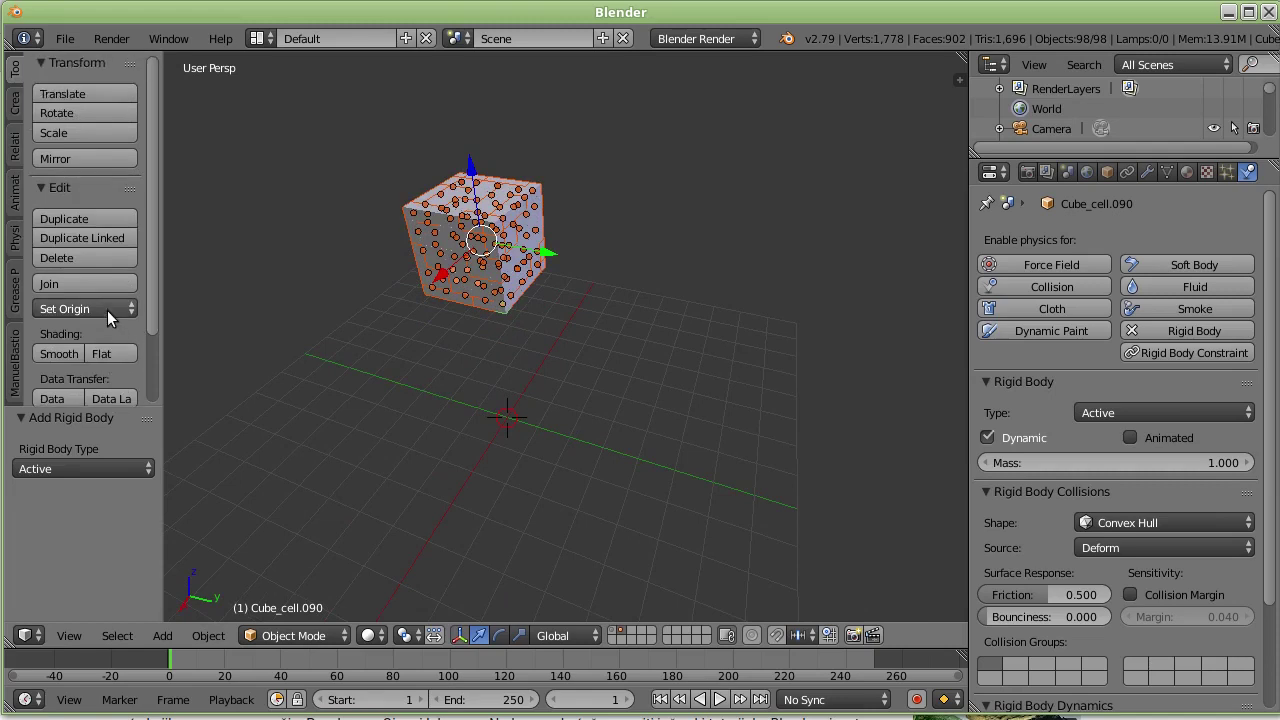
{"action": "left_click", "coordinate": [14, 243]}
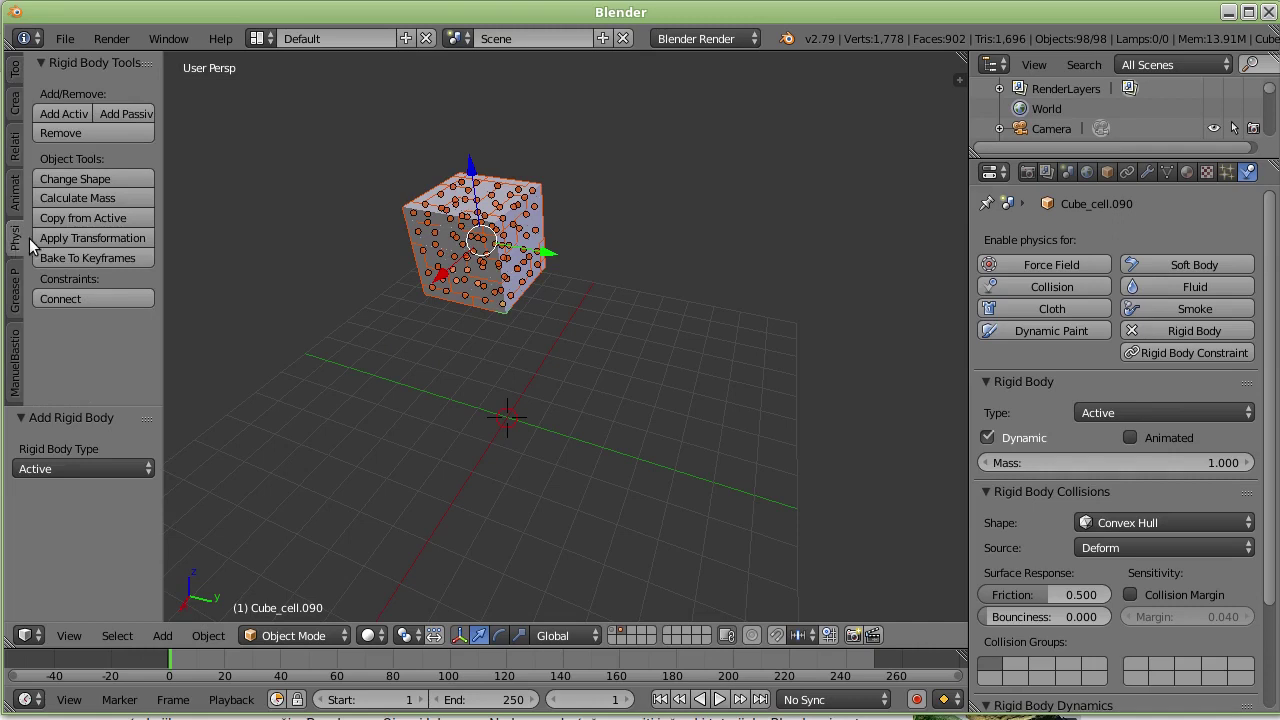
{"action": "left_click", "coordinate": [67, 219]}
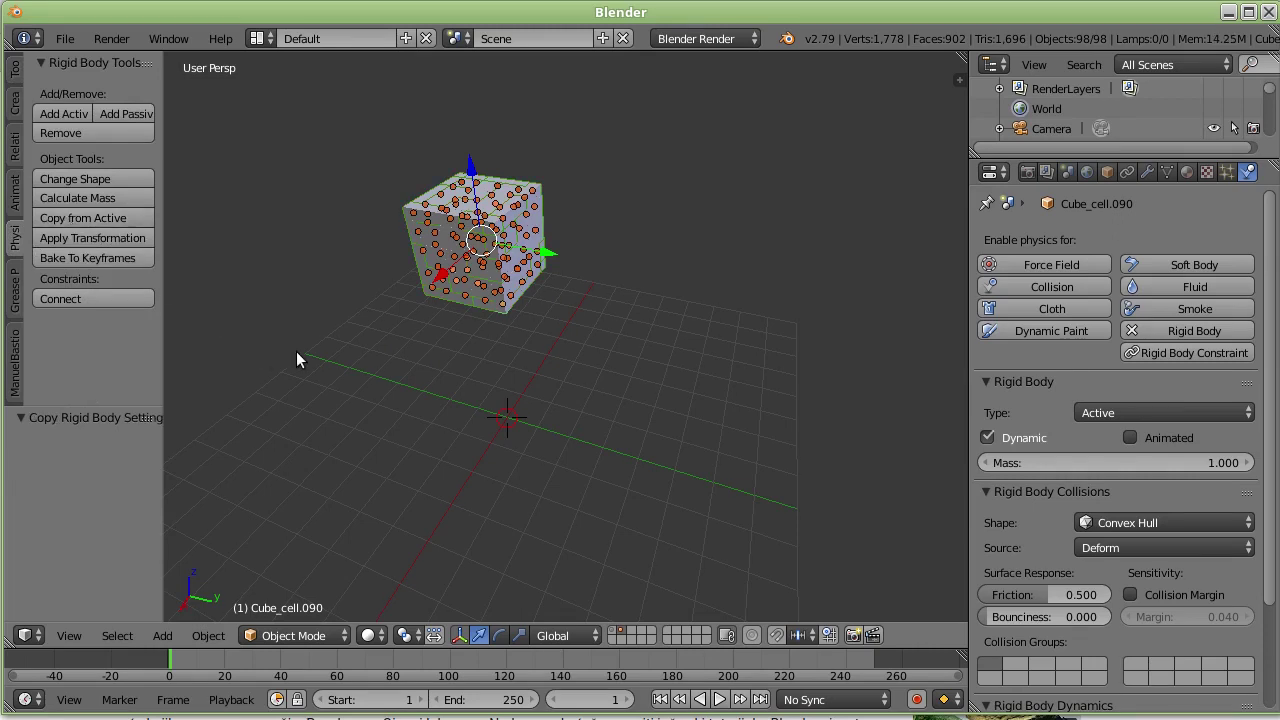
{"action": "key", "text": "KP_7"}
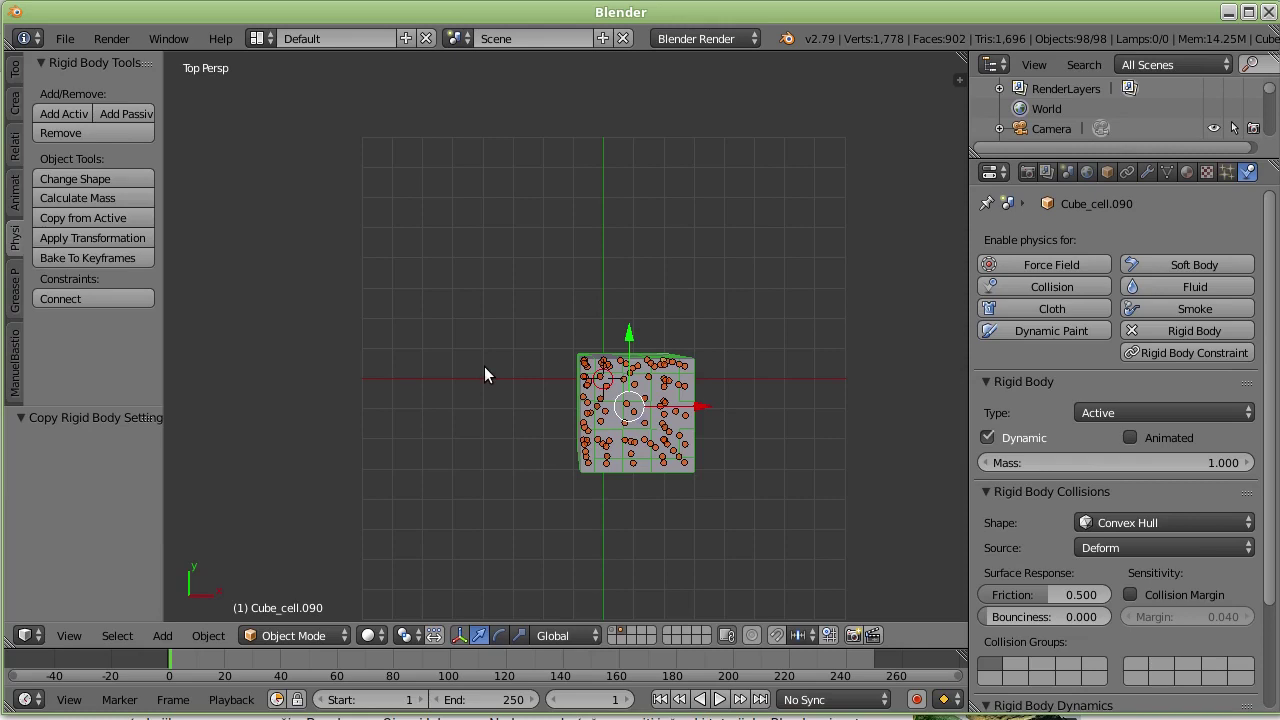
Step: Add a mesh plane at the scene centre and scale it by 10 as the ground
{"action": "key", "text": "shift+a"}
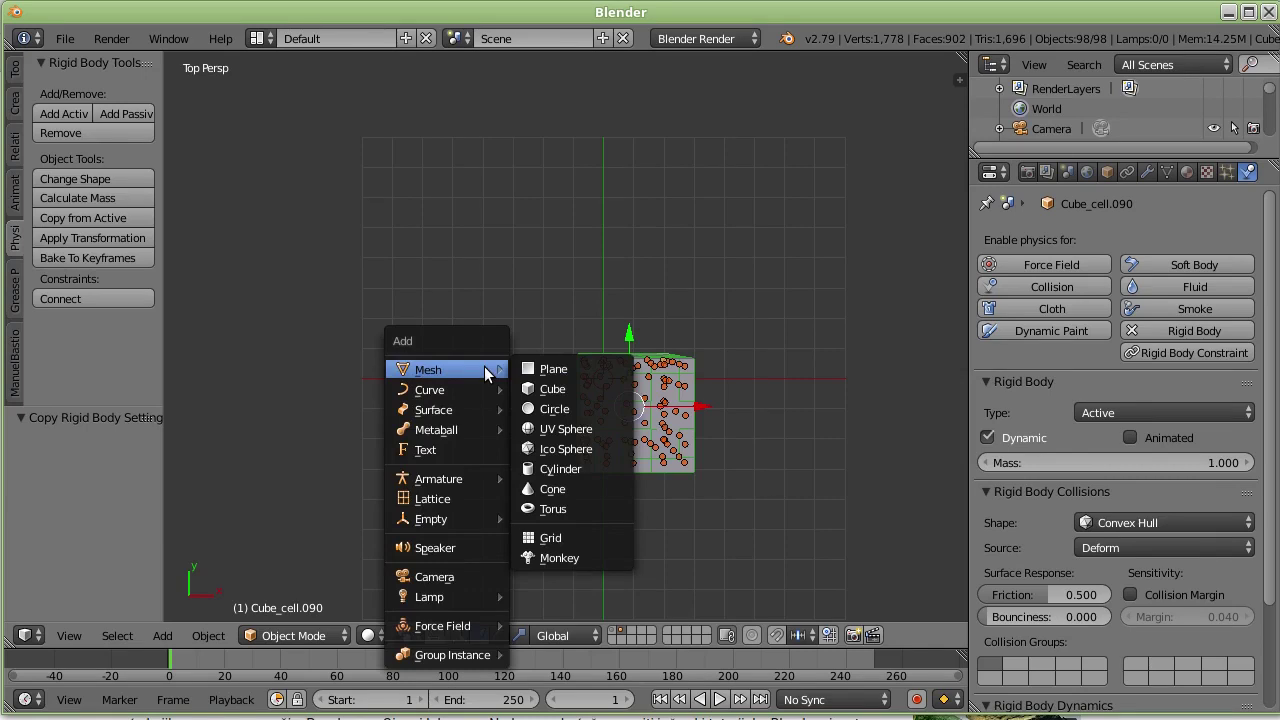
{"action": "left_click", "coordinate": [619, 369]}
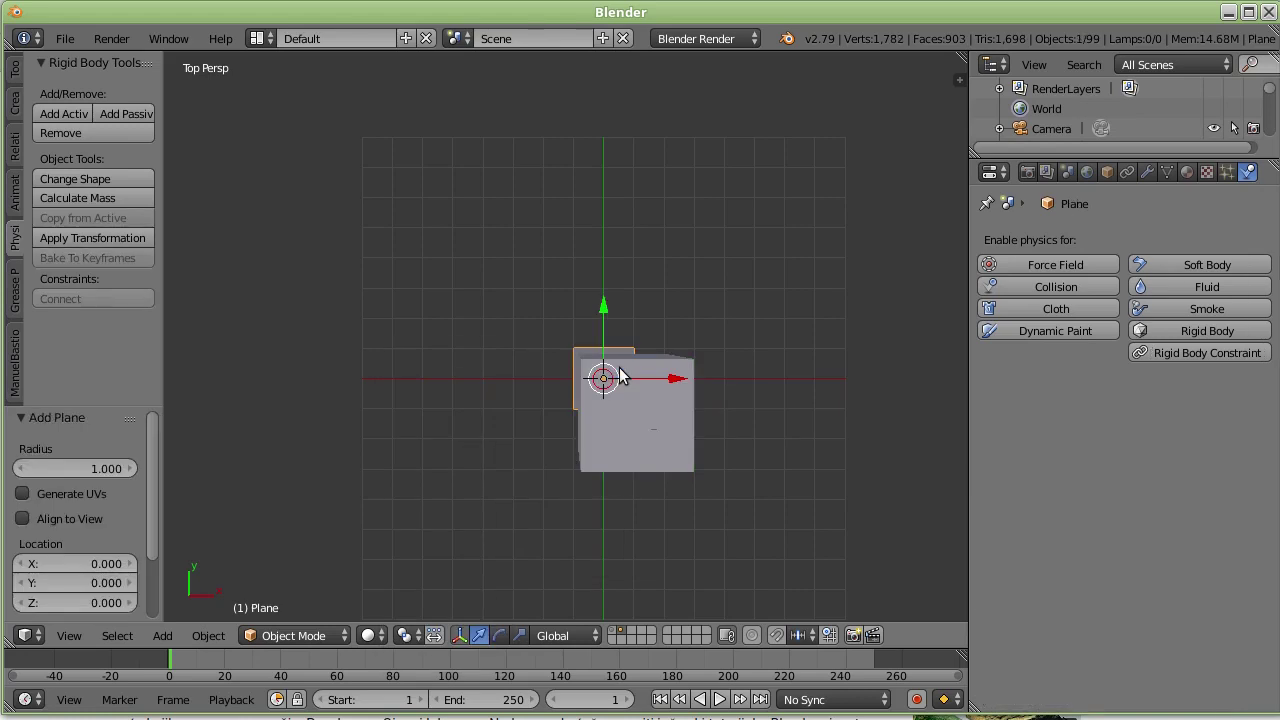
{"action": "type", "text": "s10"}
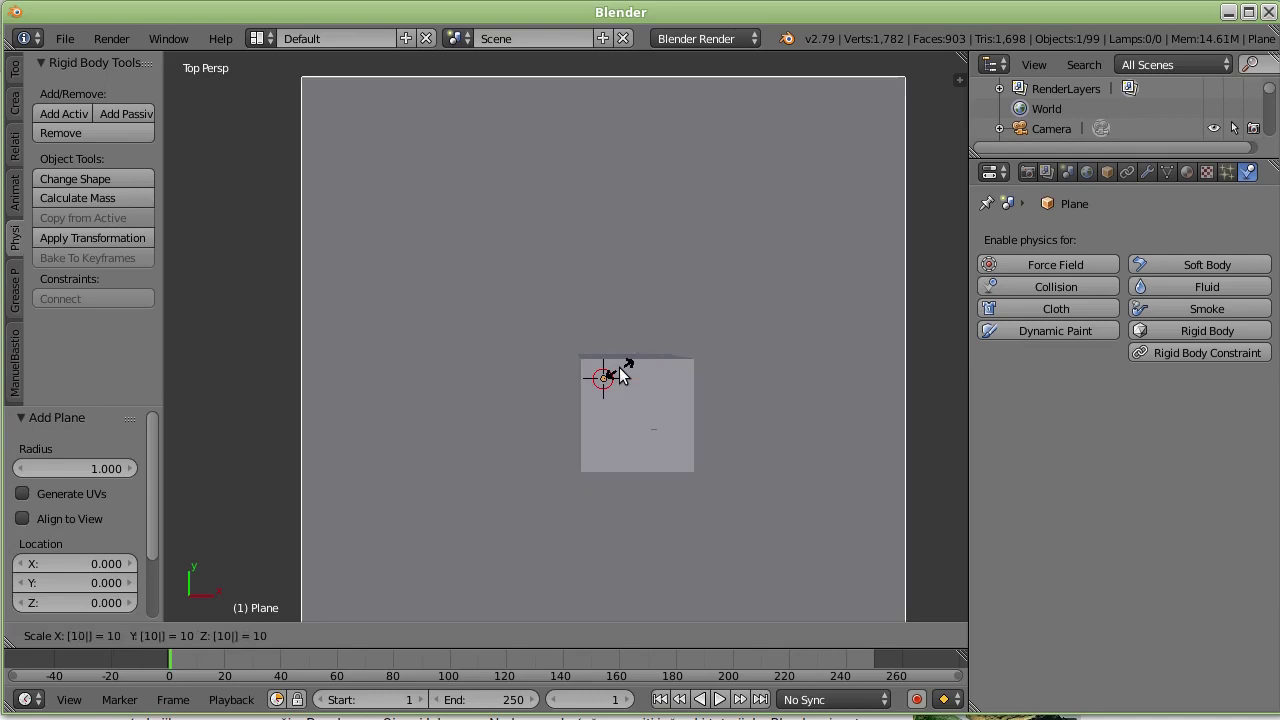
{"action": "key", "text": "Return"}
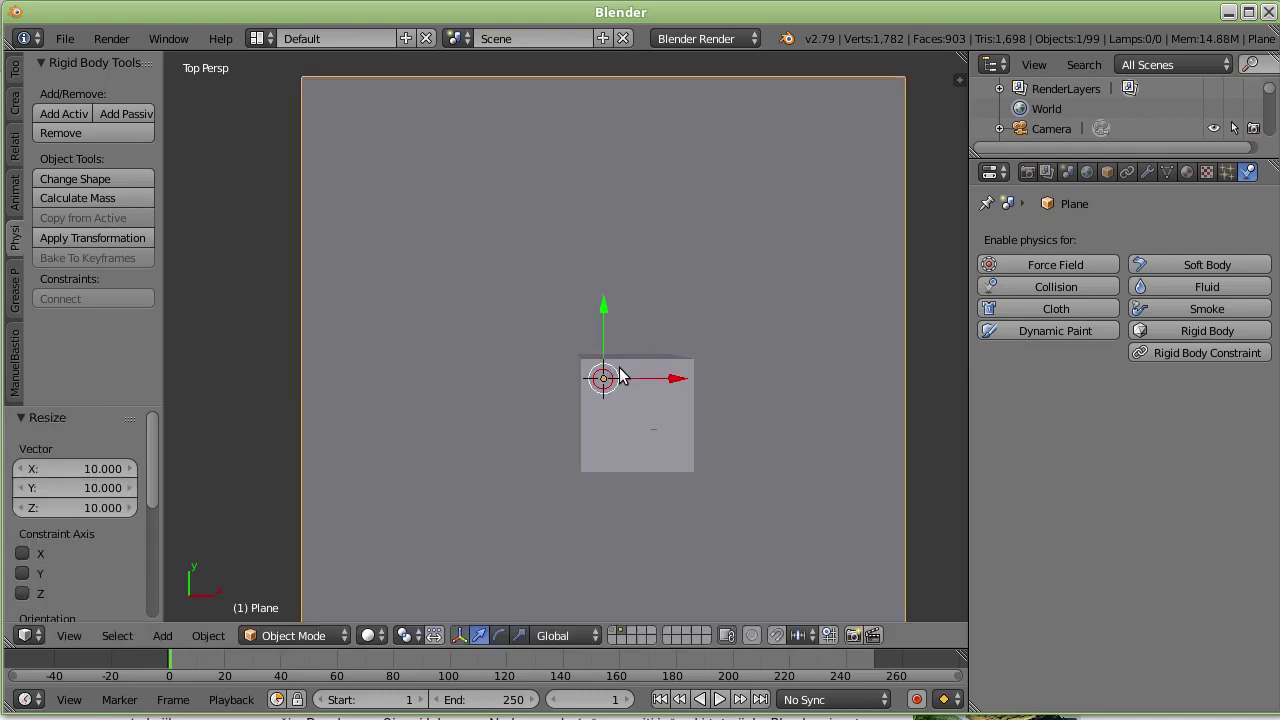
{"action": "mouse_move", "coordinate": [764, 441]}
{"action": "middle_mouse_down"}
{"action": "mouse_move", "coordinate": [745, 393]}
{"action": "mouse_move", "coordinate": [746, 237]}
{"action": "mouse_move", "coordinate": [772, 191]}
{"action": "mouse_move", "coordinate": [735, 344]}
{"action": "mouse_move", "coordinate": [376, 451]}
{"action": "mouse_move", "coordinate": [533, 472]}
{"action": "mouse_move", "coordinate": [463, 434]}
{"action": "mouse_move", "coordinate": [443, 386]}
{"action": "mouse_move", "coordinate": [418, 393]}
{"action": "middle_mouse_up"}
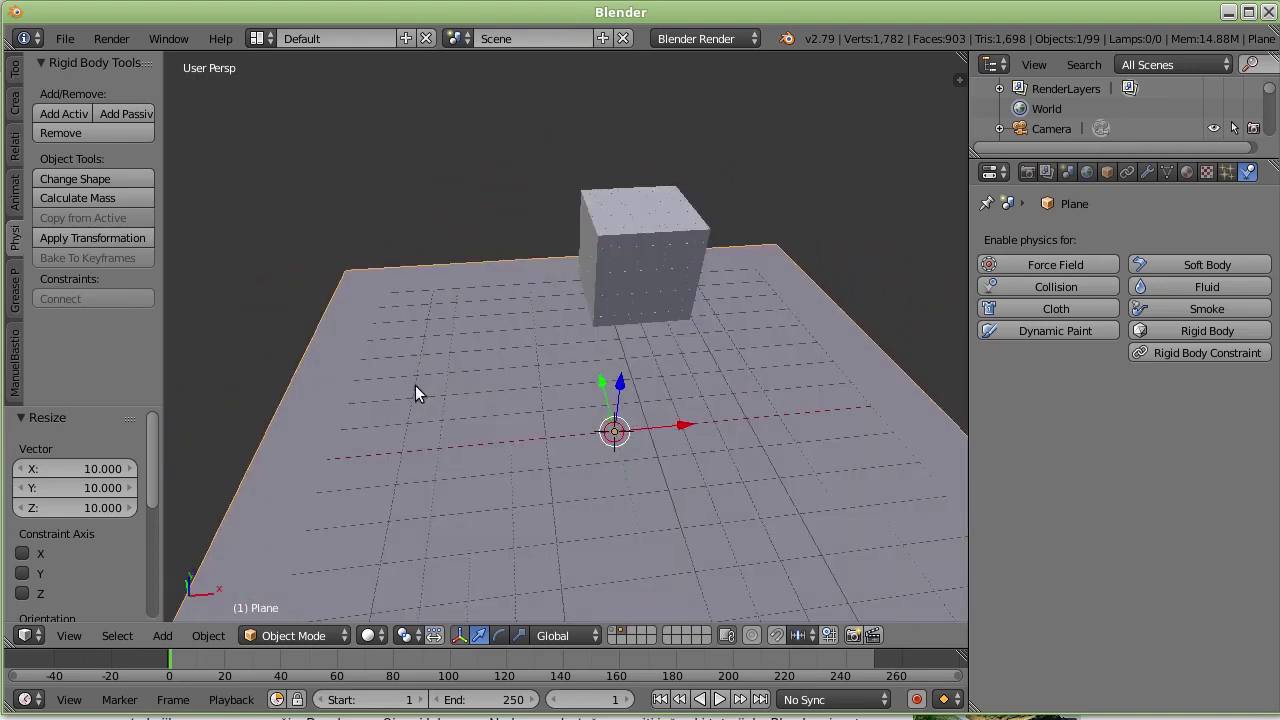
{"action": "mouse_move", "coordinate": [716, 439]}
{"action": "middle_mouse_down"}
{"action": "mouse_move", "coordinate": [566, 444]}
{"action": "mouse_move", "coordinate": [603, 438]}
{"action": "middle_mouse_up"}
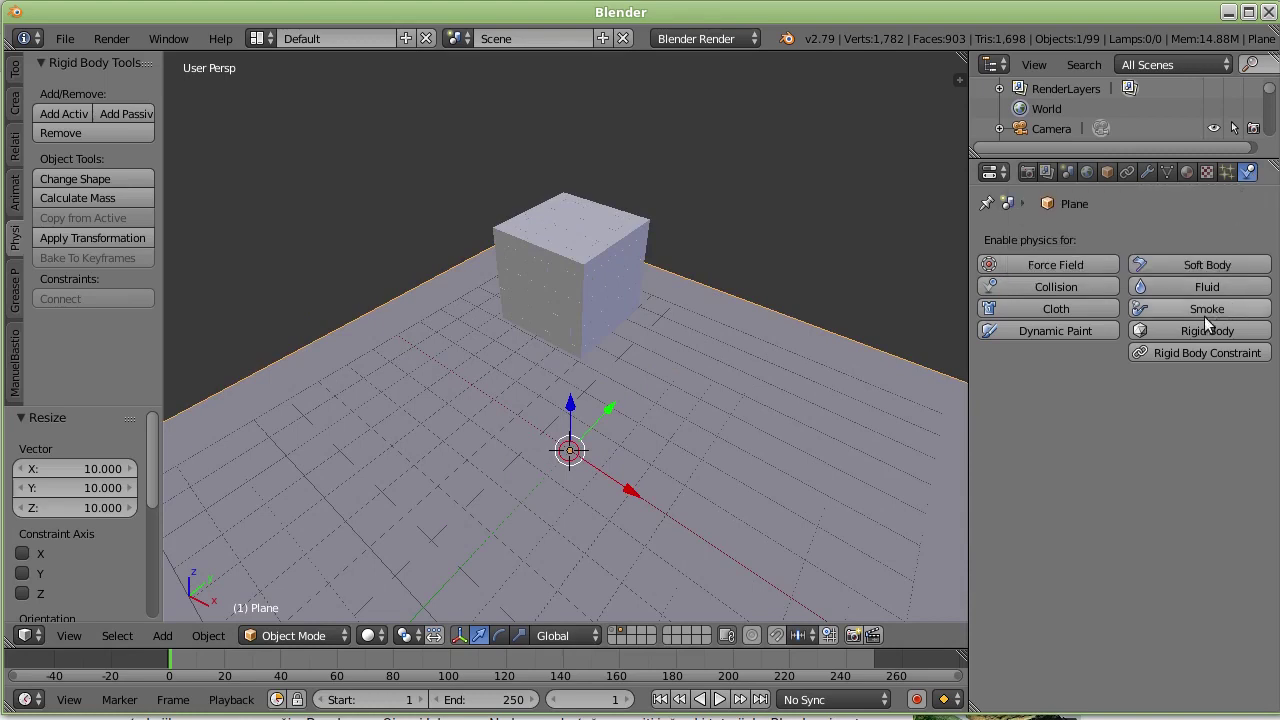
Step: Select the ground plane and give it a Passive rigid body
{"action": "right_click", "coordinate": [624, 290]}
{"action": "right_click", "coordinate": [659, 416]}
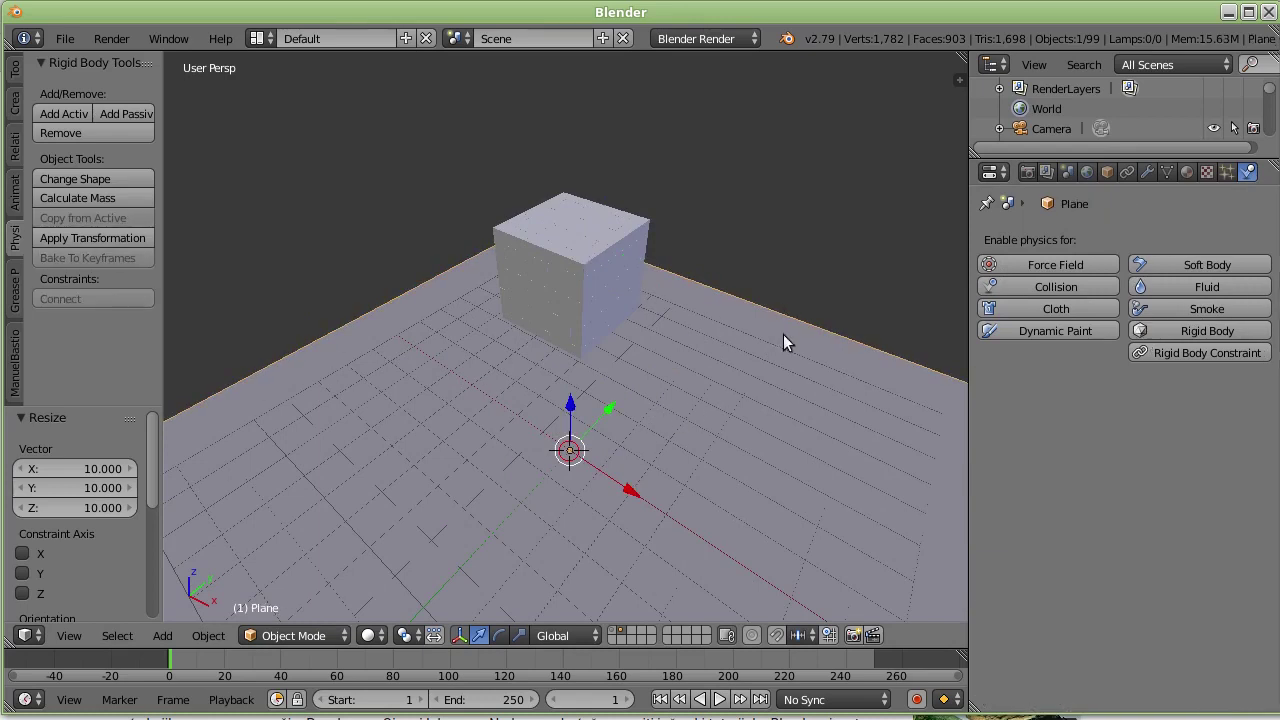
{"action": "mouse_move", "coordinate": [585, 410]}
{"action": "middle_mouse_down"}
{"action": "mouse_move", "coordinate": [688, 415]}
{"action": "mouse_move", "coordinate": [660, 309]}
{"action": "mouse_move", "coordinate": [651, 357]}
{"action": "middle_mouse_up"}
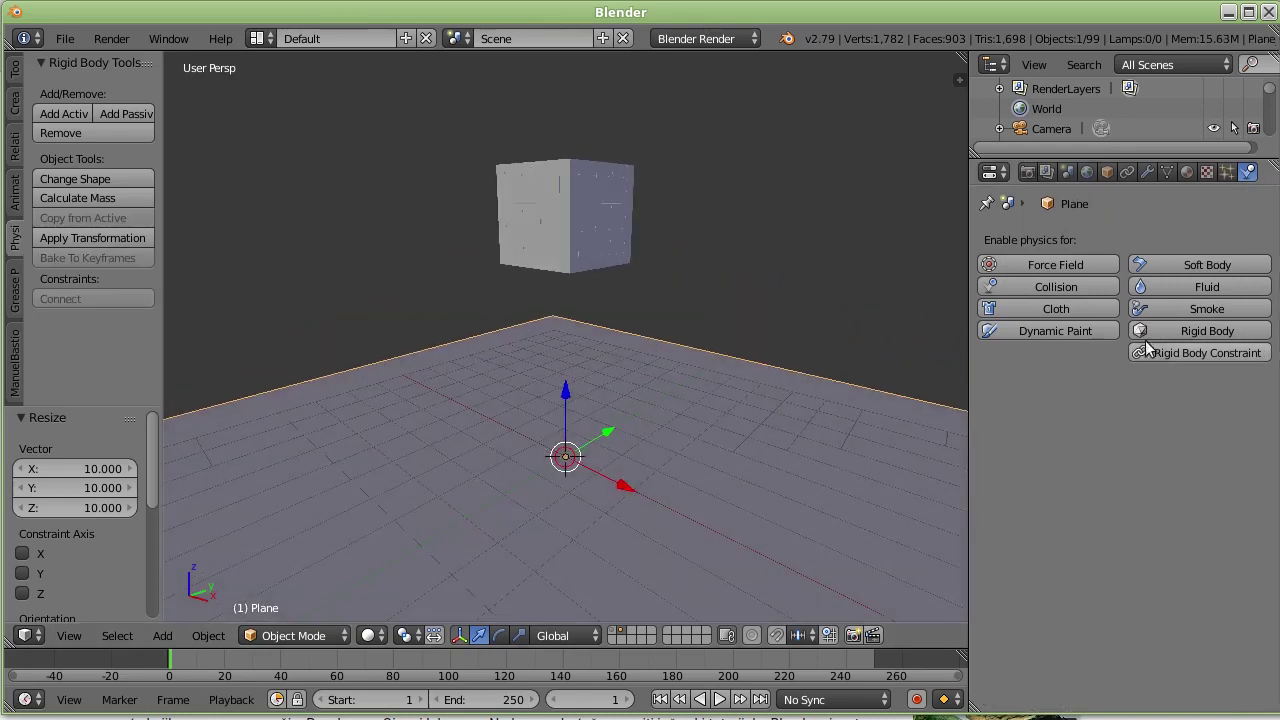
{"action": "left_click", "coordinate": [1195, 334]}
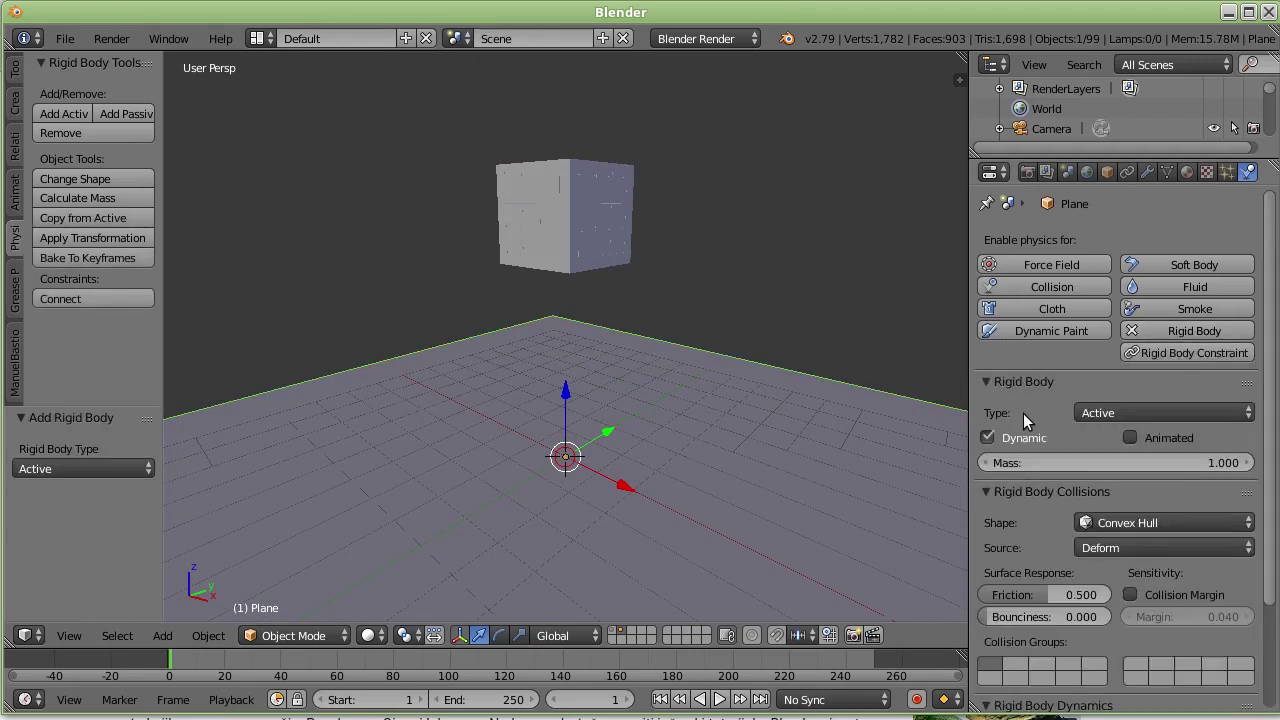
{"action": "left_click", "coordinate": [1145, 412]}
{"action": "left_click", "coordinate": [1135, 364]}
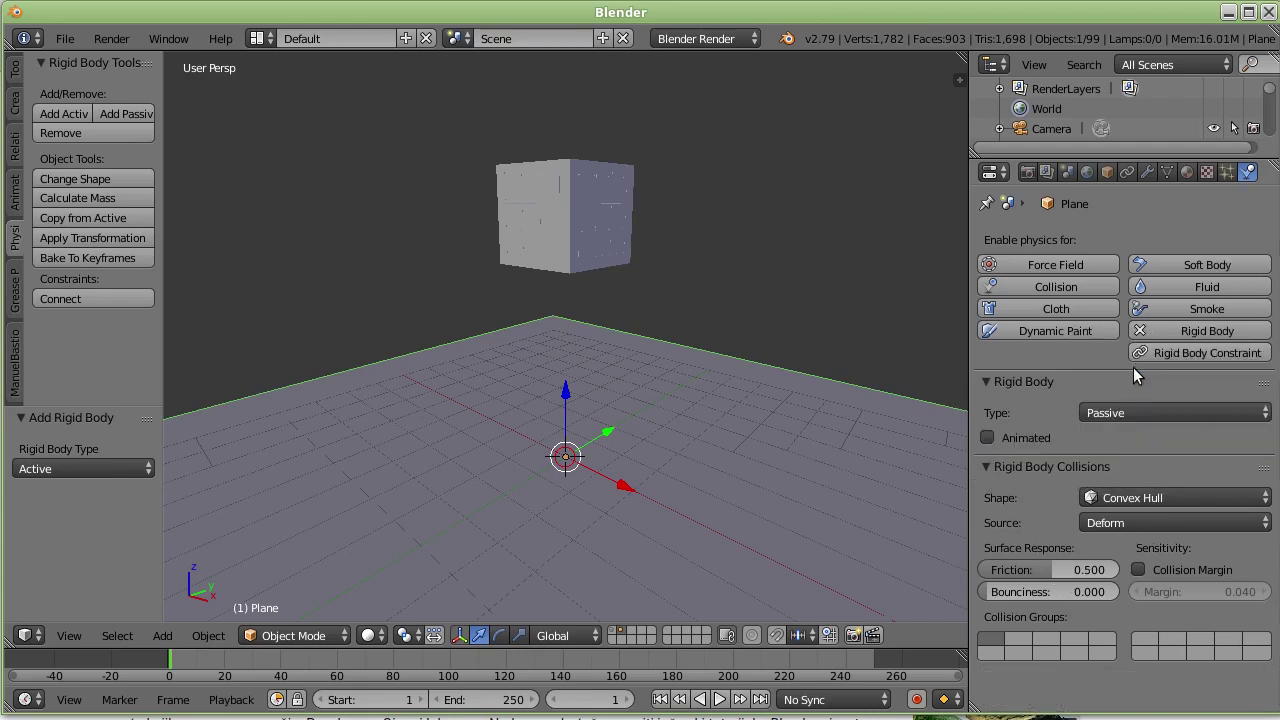
Step: Set the plane's rigid body friction to 1 and bounciness to 0.3
{"action": "left_click", "coordinate": [1038, 570]}
{"action": "type", "text": "1"}
{"action": "key", "text": "Return"}
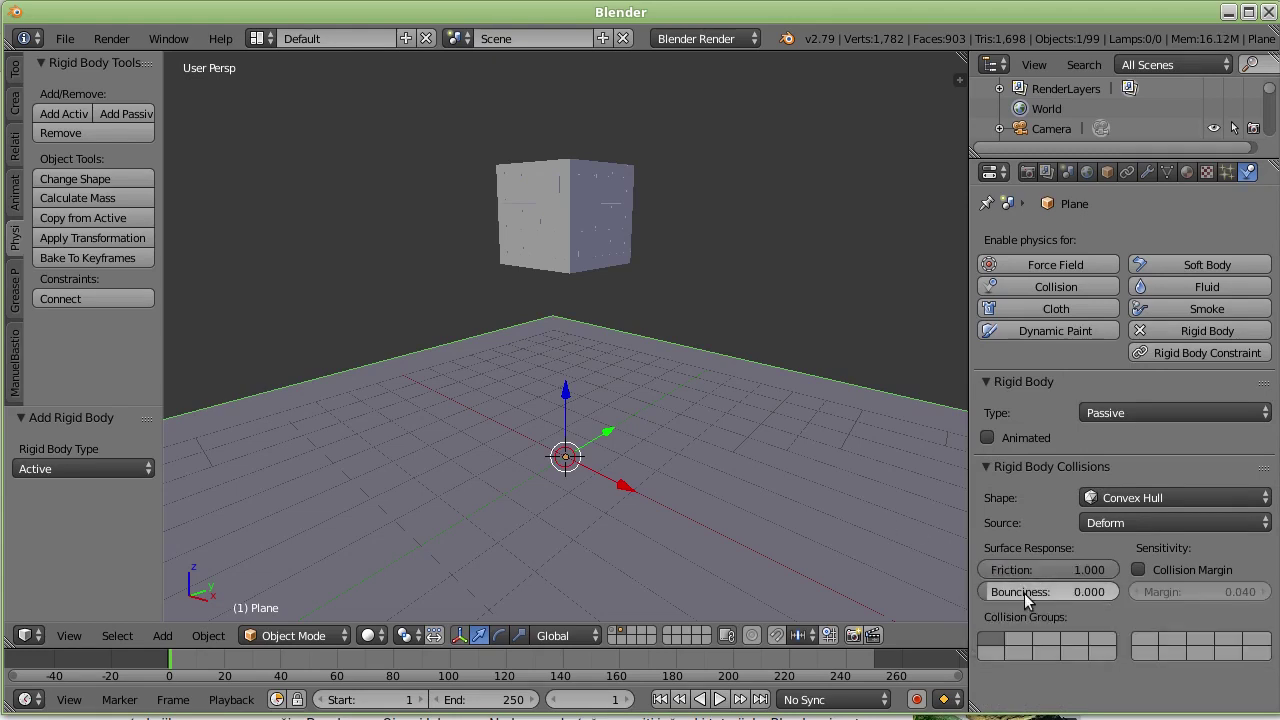
{"action": "left_click", "coordinate": [1017, 592]}
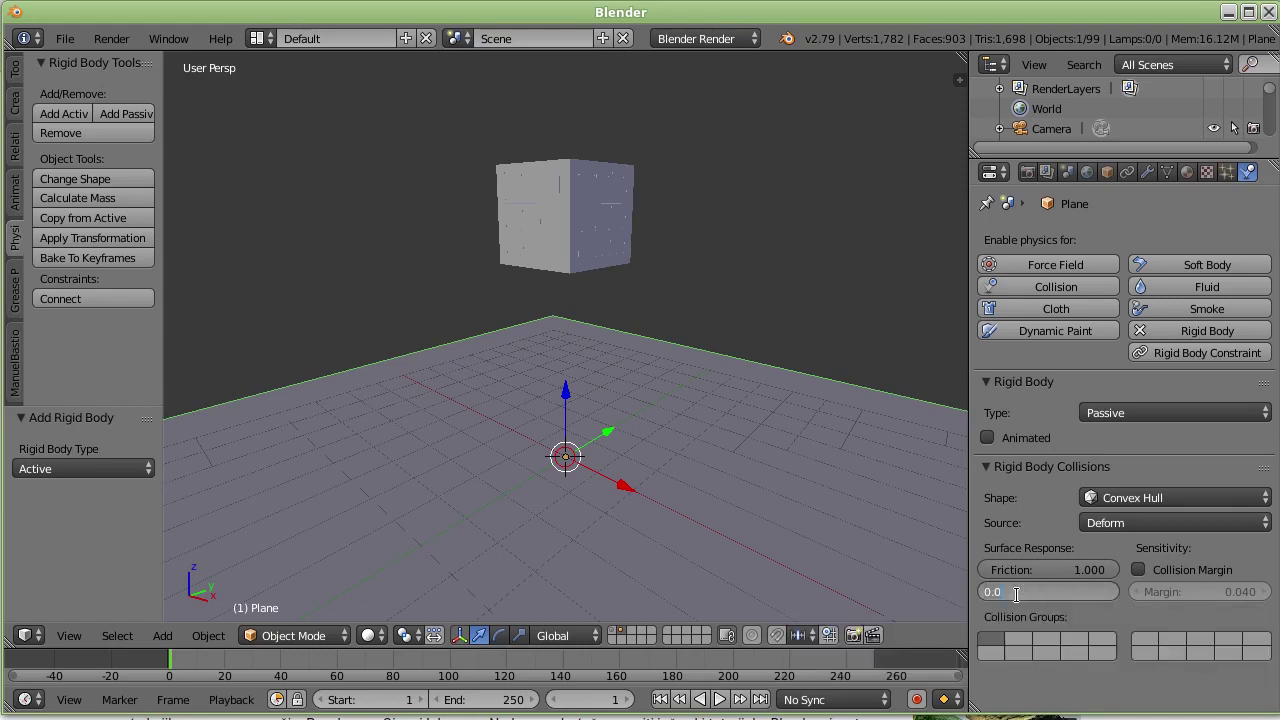
{"action": "type", "text": "0.3"}
{"action": "key", "text": "Return"}
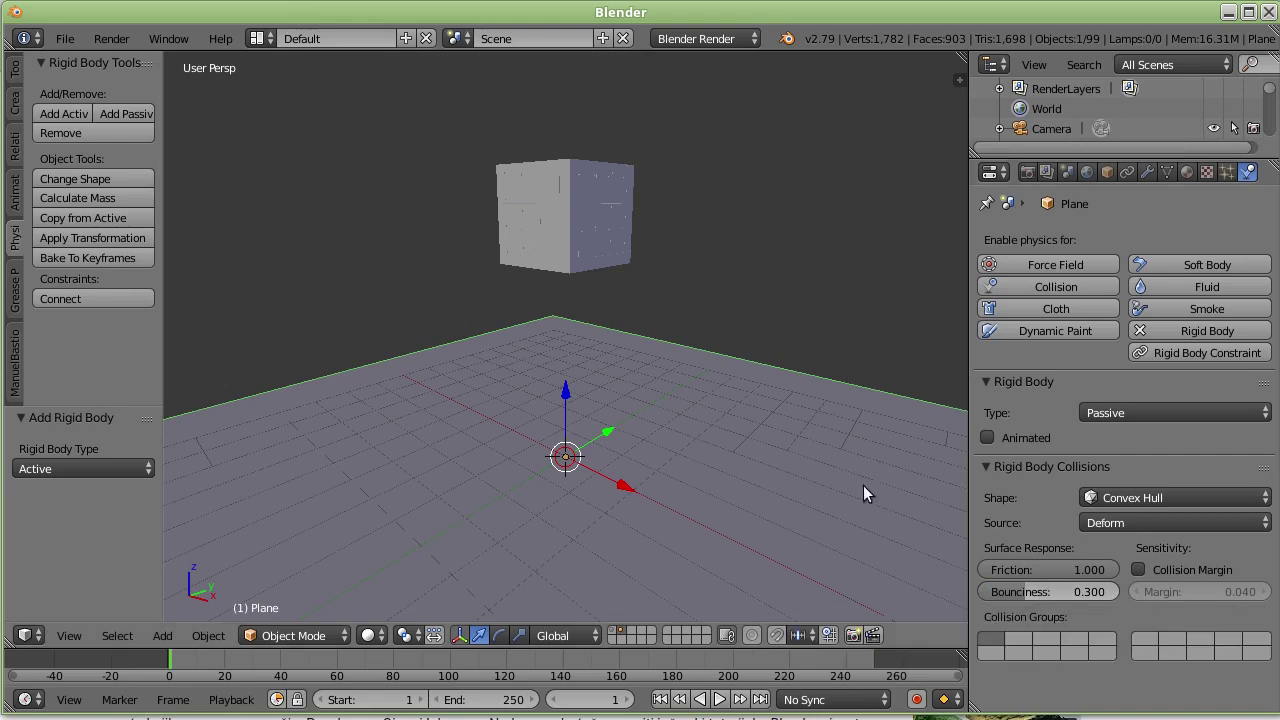
{"action": "mouse_move", "coordinate": [652, 425]}
{"action": "middle_mouse_down"}
{"action": "mouse_move", "coordinate": [709, 412]}
{"action": "mouse_move", "coordinate": [736, 440]}
{"action": "middle_mouse_up"}
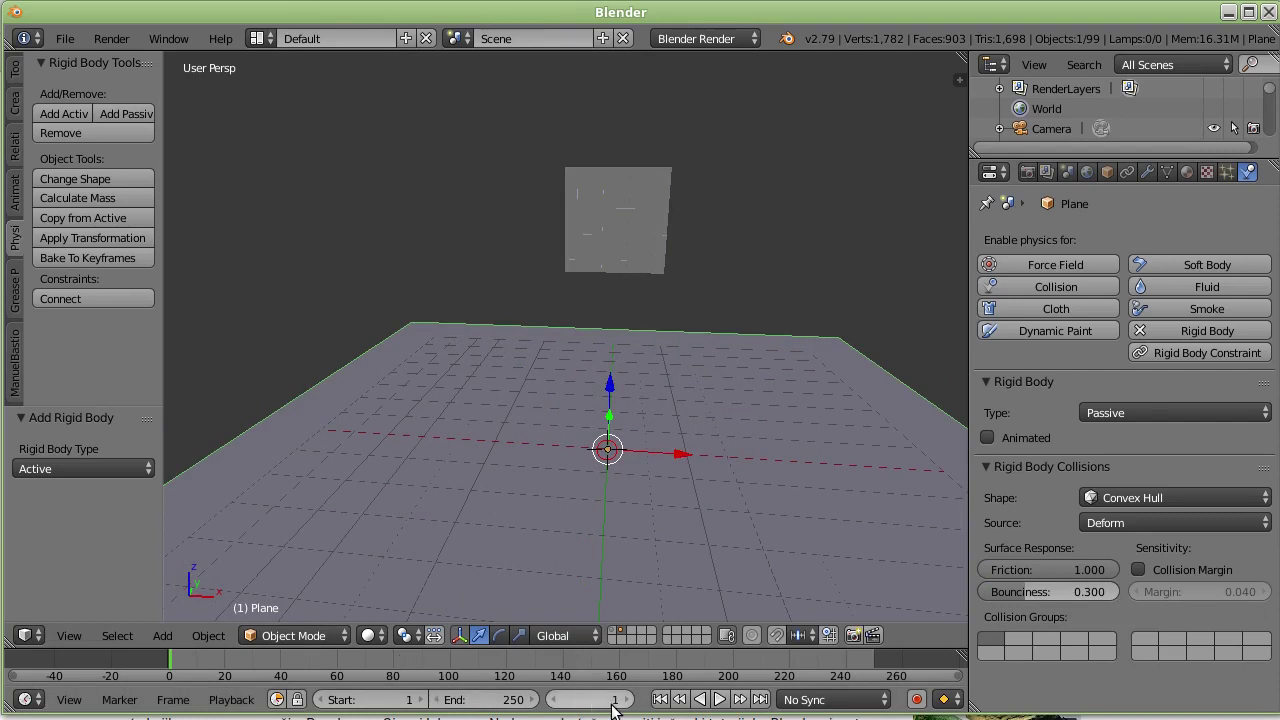
Step: Play the simulation and watch the fragments fall and scatter across the ground plane
{"action": "mouse_move", "coordinate": [681, 373]}
{"action": "middle_mouse_down"}
{"action": "mouse_move", "coordinate": [562, 390]}
{"action": "mouse_move", "coordinate": [579, 398]}
{"action": "middle_mouse_up"}
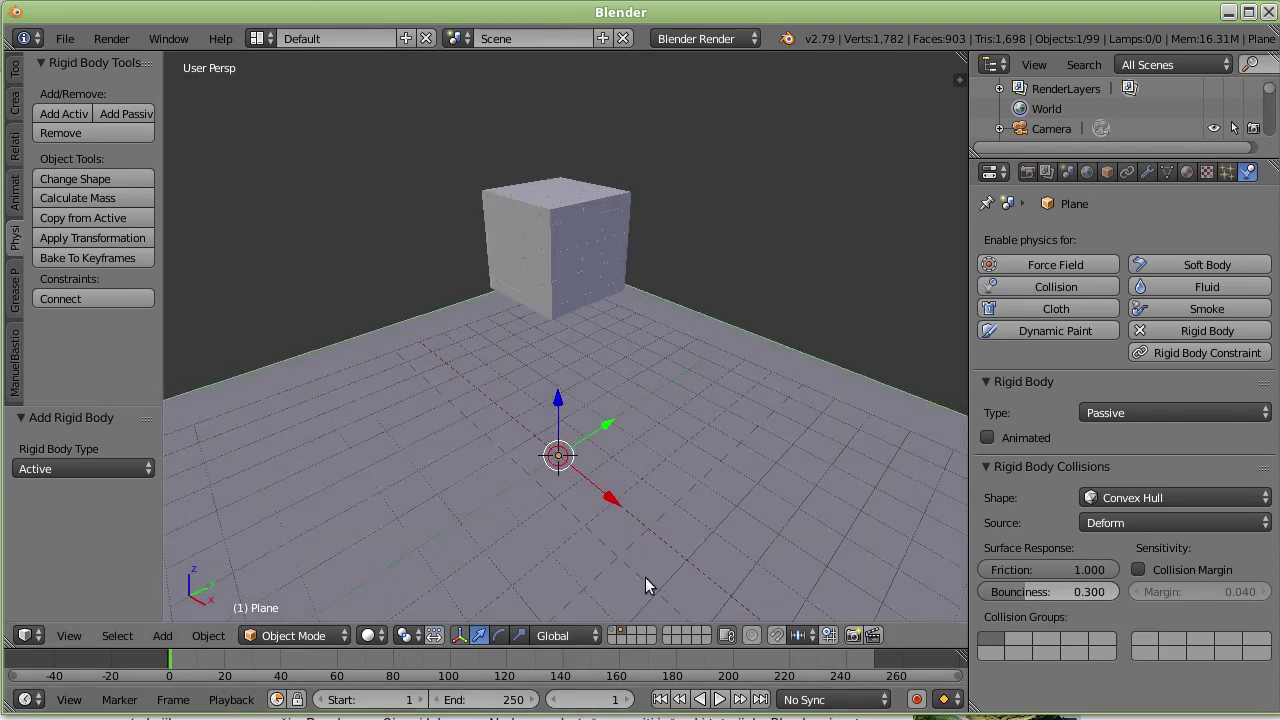
{"action": "left_click", "coordinate": [721, 700]}
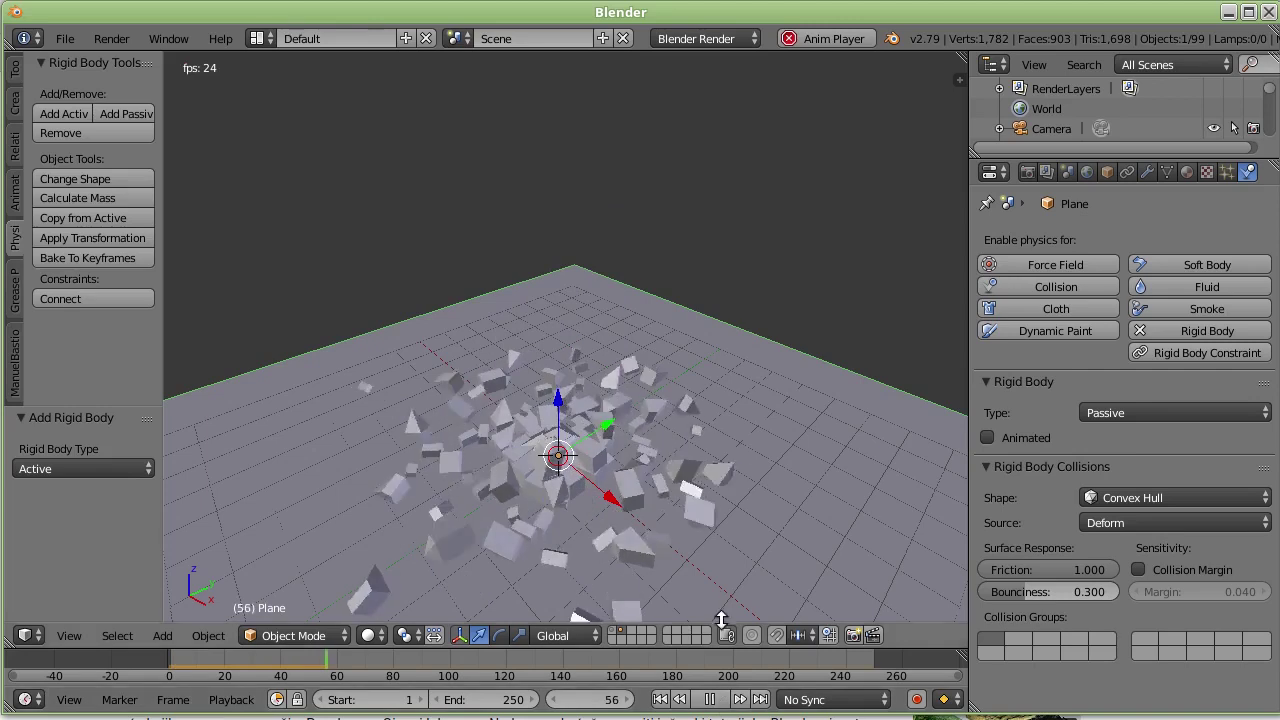
{"action": "middle_click_drag", "start_coordinate": [709, 500], "coordinate": [843, 467]}
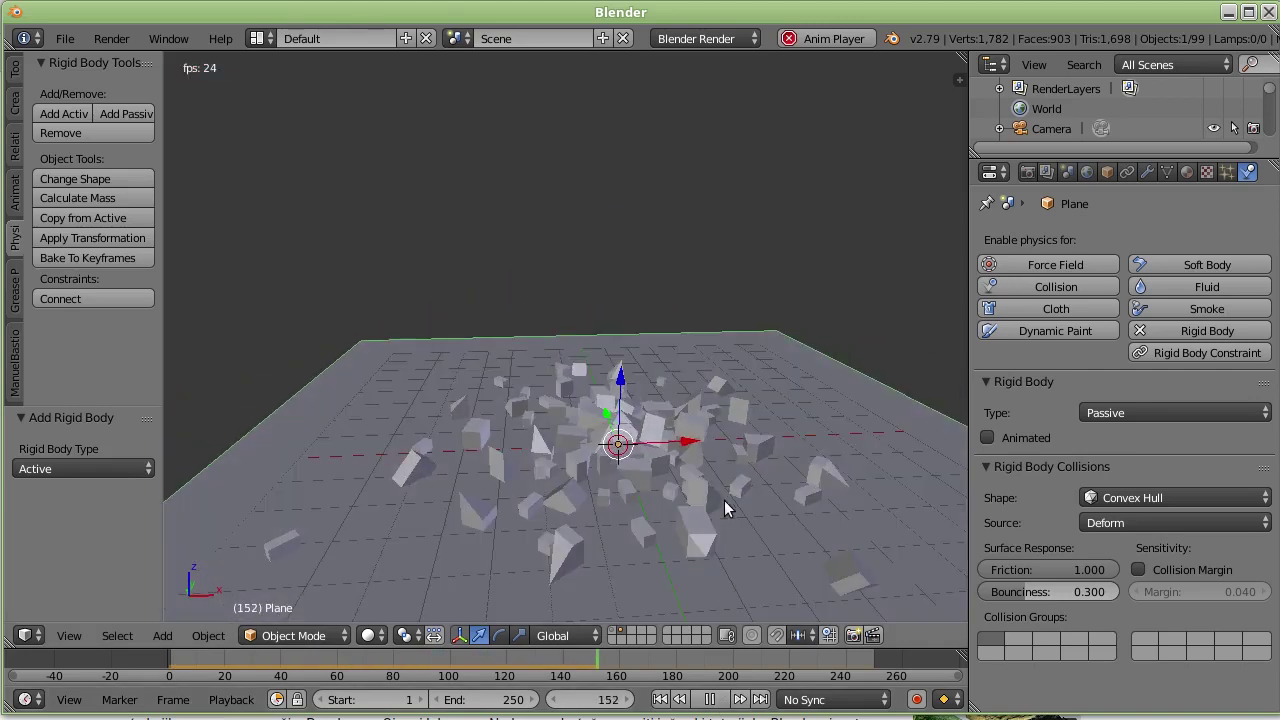
{"action": "mouse_move", "coordinate": [734, 500]}
{"action": "middle_mouse_down"}
{"action": "mouse_move", "coordinate": [776, 498]}
{"action": "mouse_move", "coordinate": [742, 519]}
{"action": "mouse_move", "coordinate": [687, 520]}
{"action": "mouse_move", "coordinate": [714, 528]}
{"action": "middle_mouse_up"}
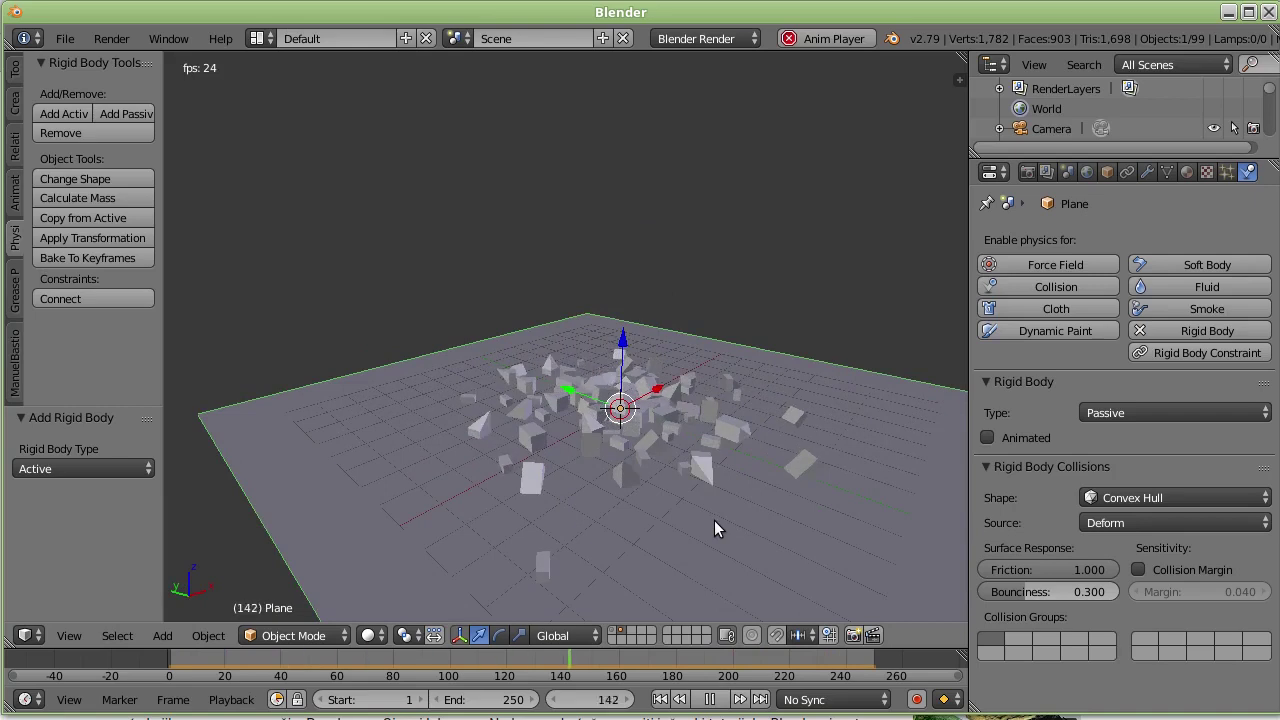
{"action": "middle_click_drag", "start_coordinate": [714, 522], "coordinate": [685, 420]}
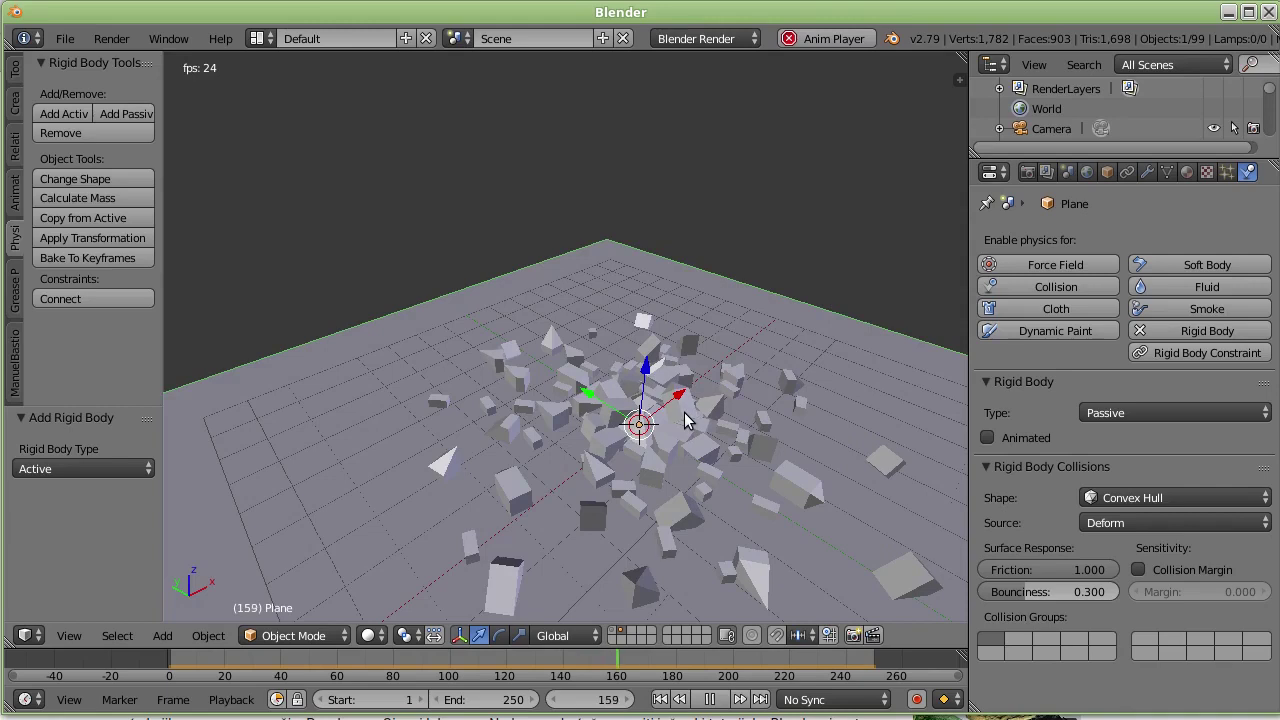